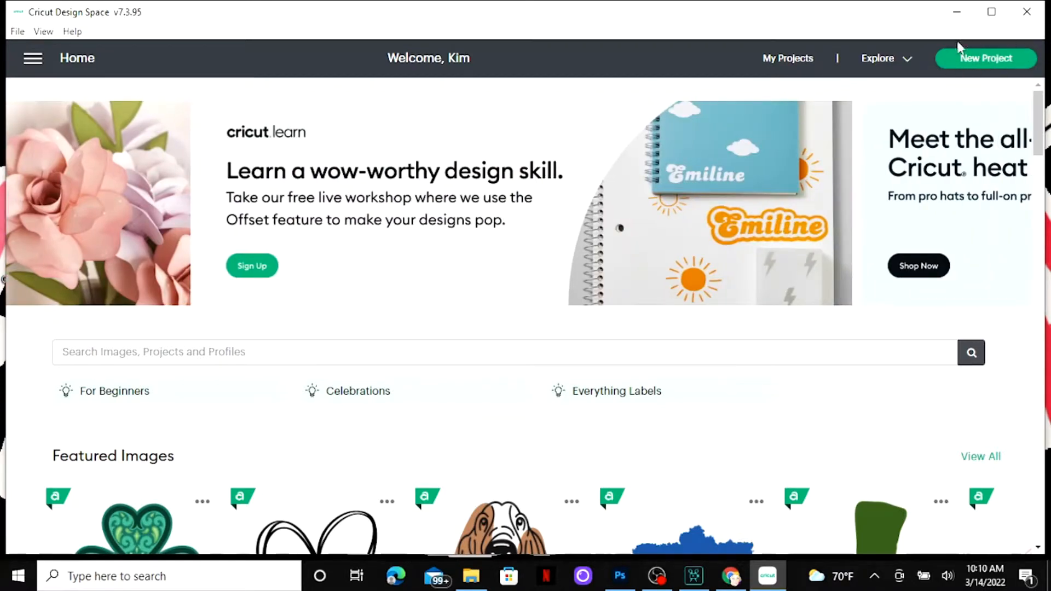
Step: Start a new project and select the file "SBSD Rainbow shaker top and layering pieces" for image upload
click(990, 63)
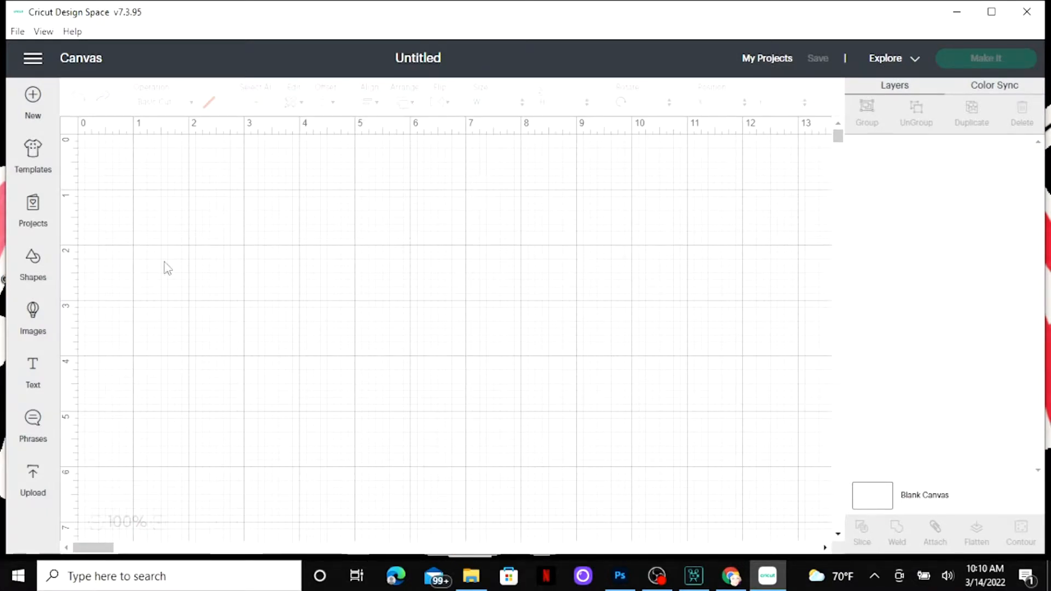
click(32, 481)
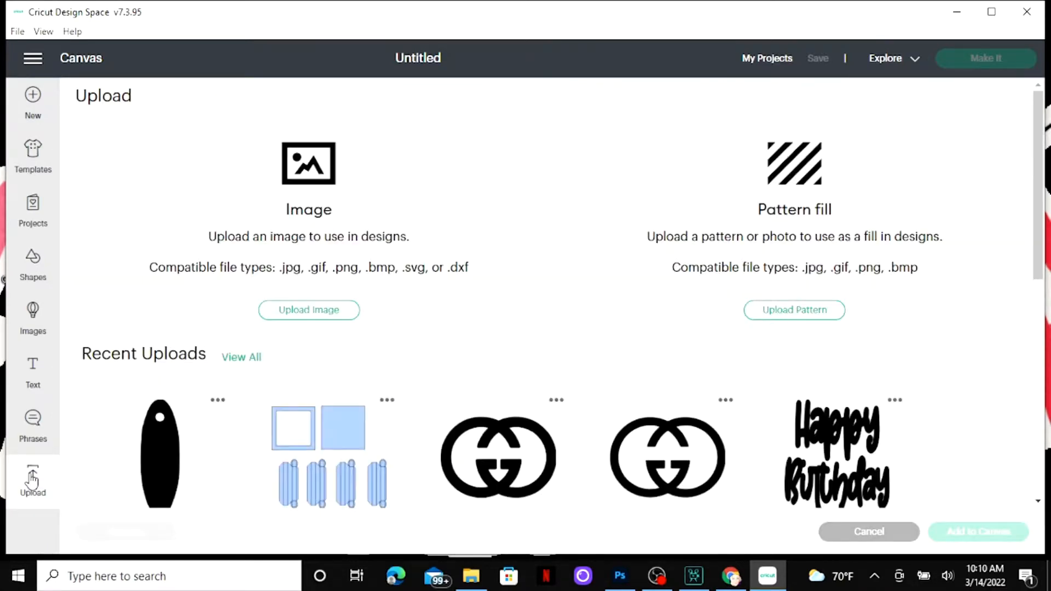
click(330, 313)
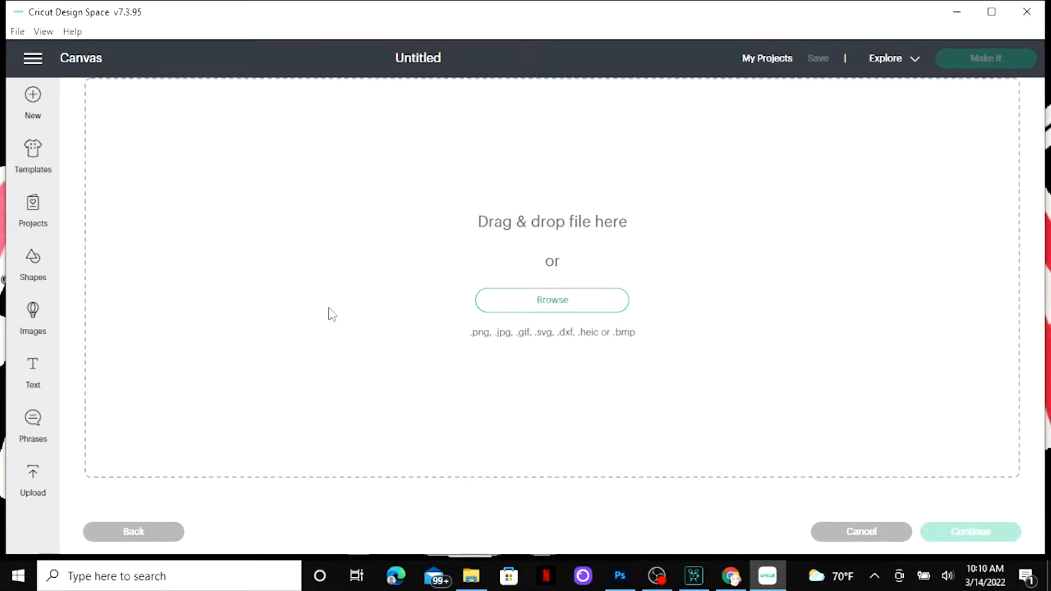
click(535, 304)
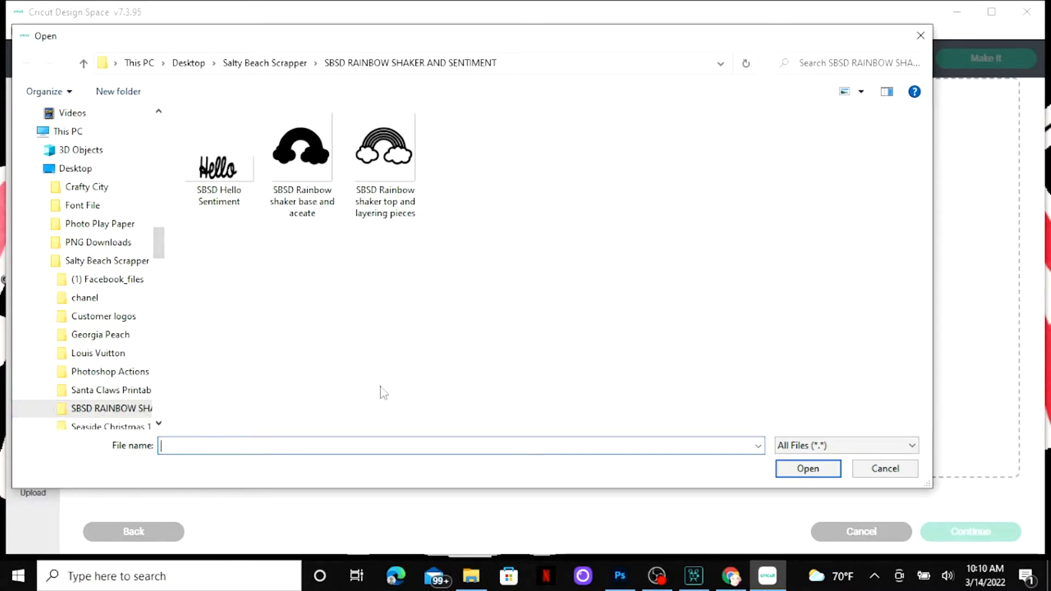
click(374, 166)
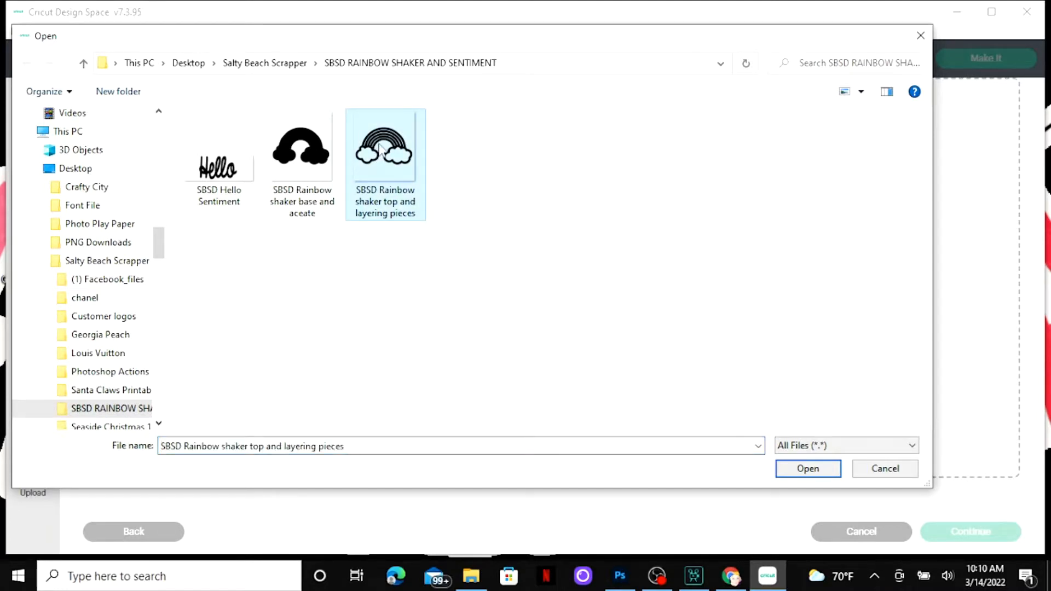
click(806, 468)
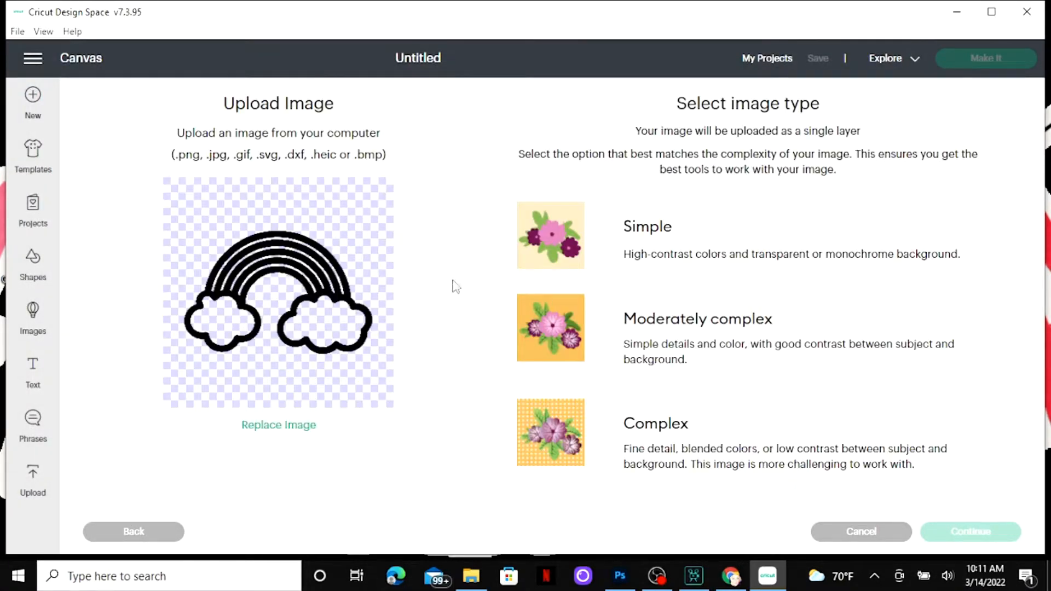
Step: Set the rainbow outline's image type to Complex, keep its background as is, and upload it as a Cut Image
click(735, 426)
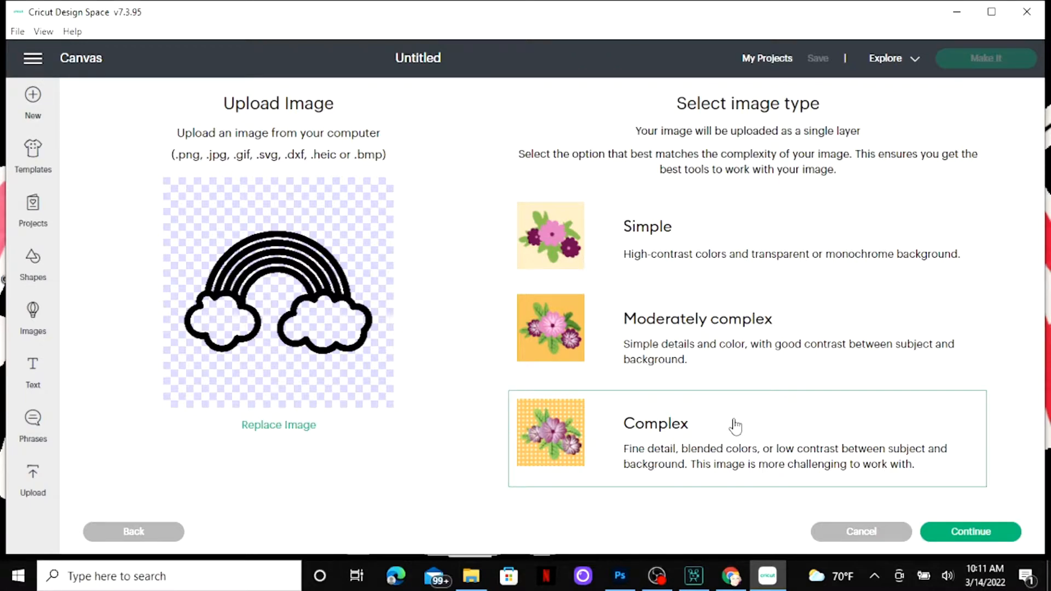
click(962, 534)
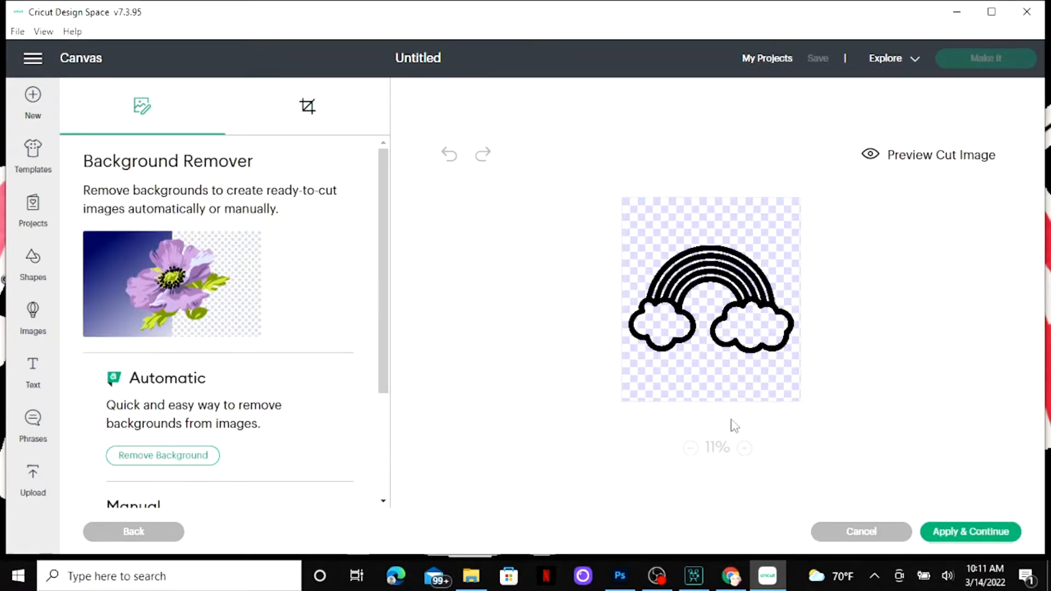
click(965, 535)
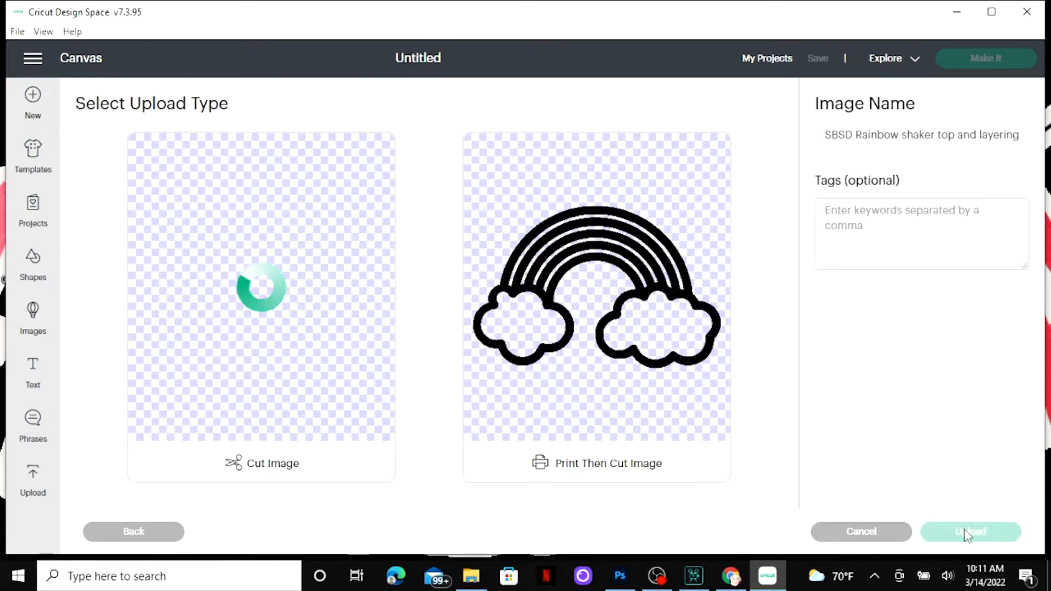
click(315, 431)
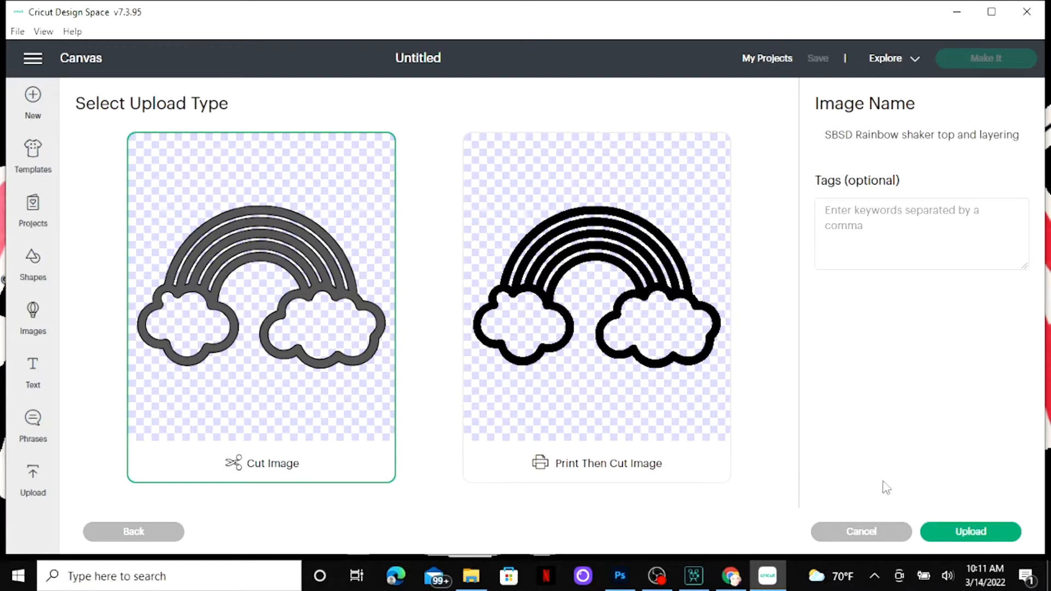
click(966, 533)
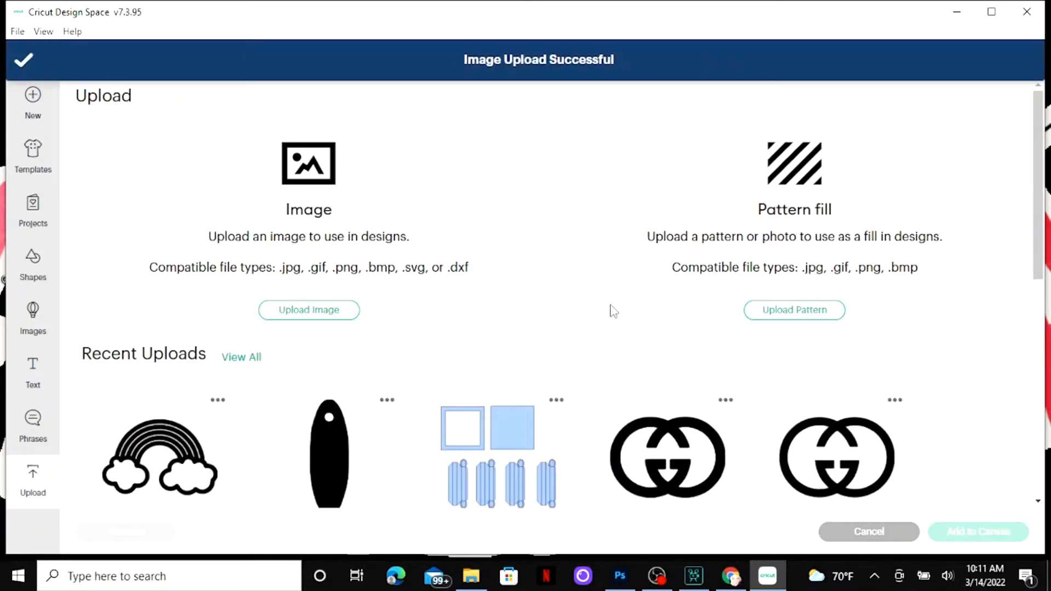
Step: Upload "SBSD Rainbow shaker base and aceate" as a Complex image with the Cut Image type
click(314, 319)
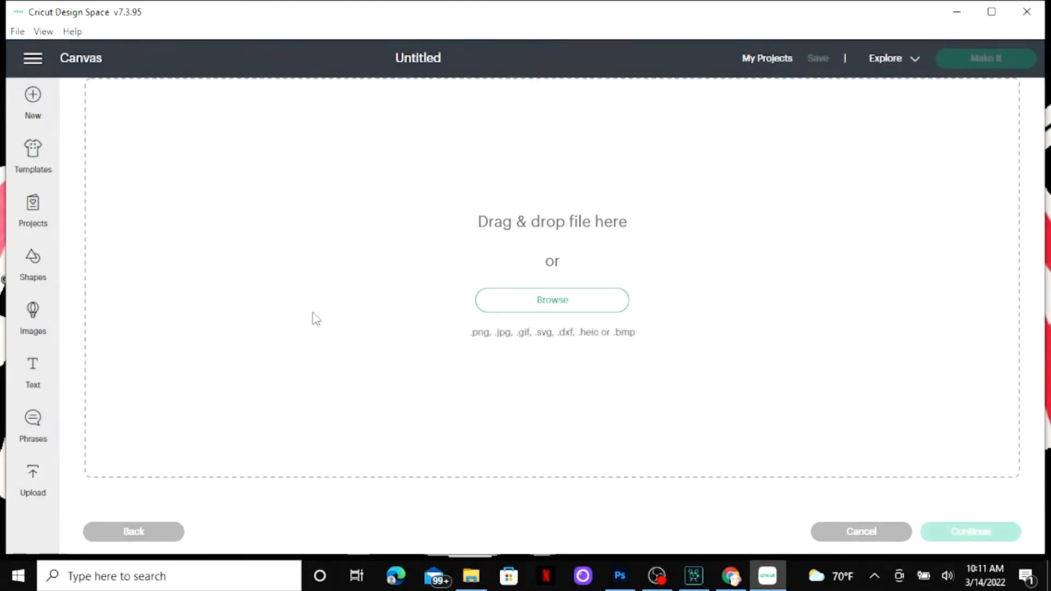
click(543, 300)
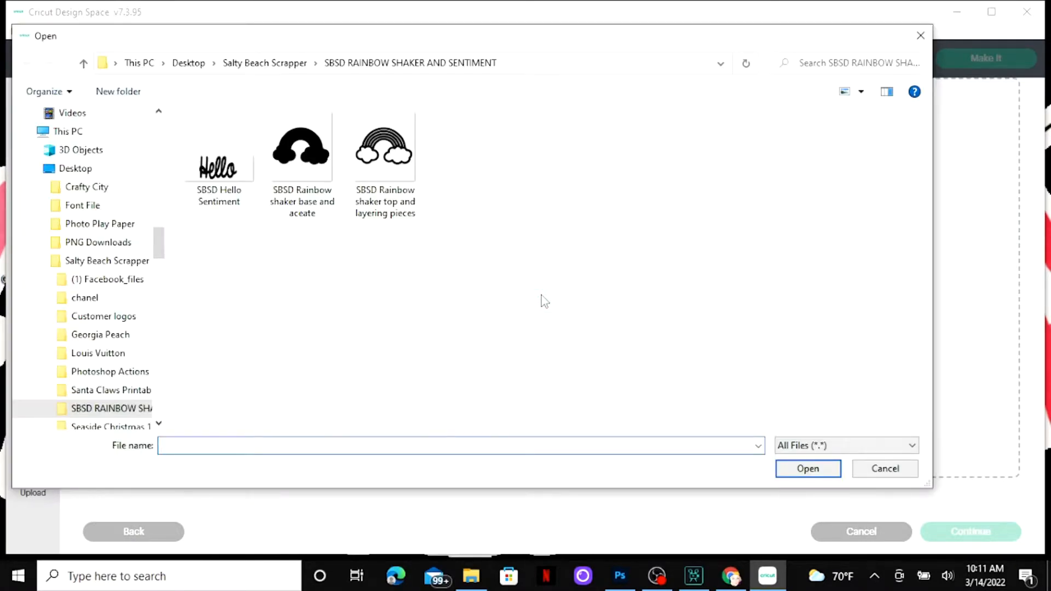
click(308, 150)
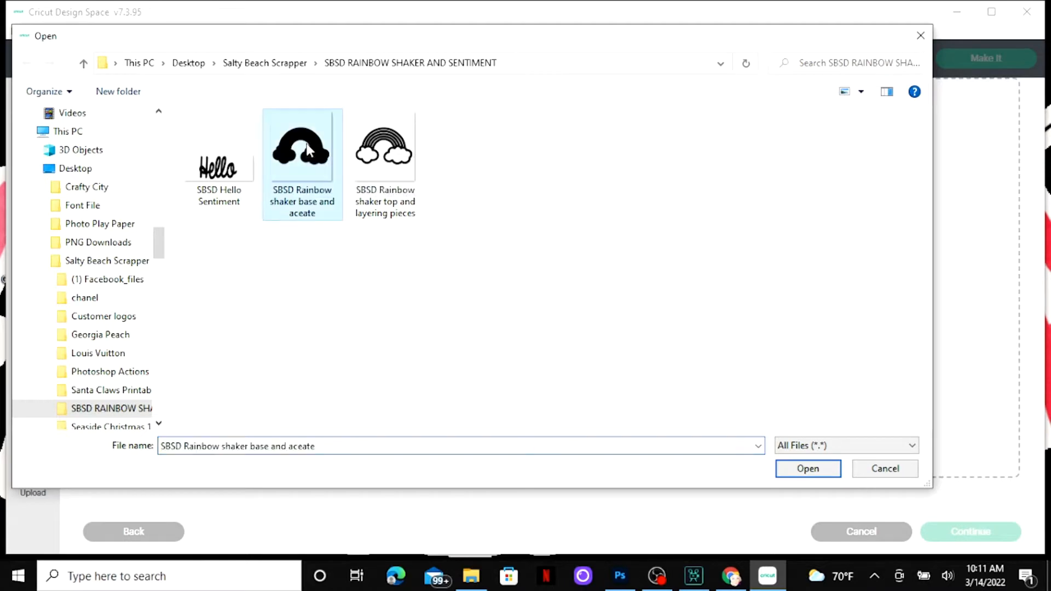
click(814, 472)
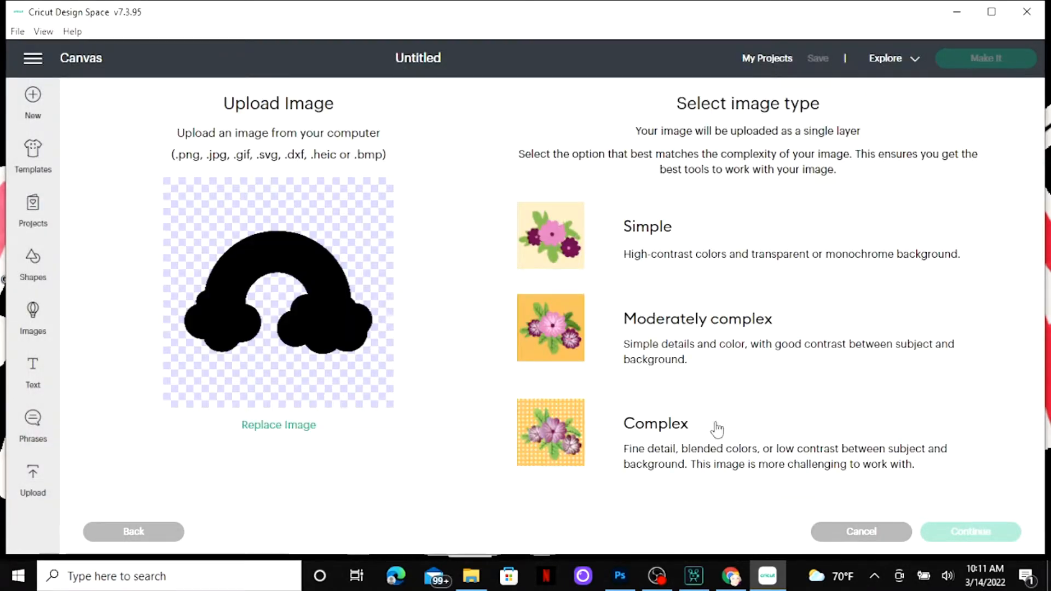
click(713, 433)
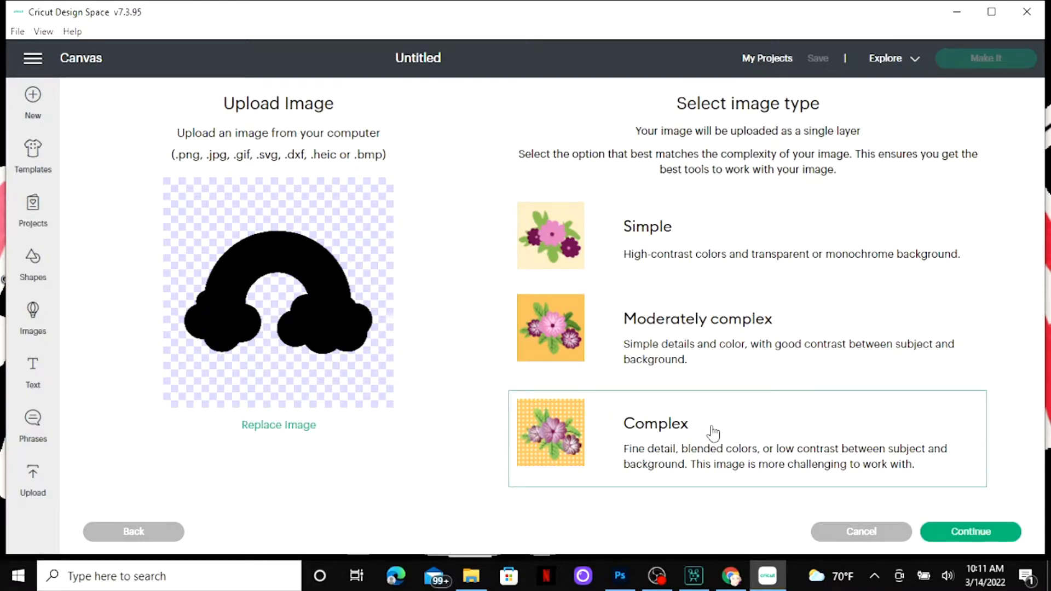
click(949, 536)
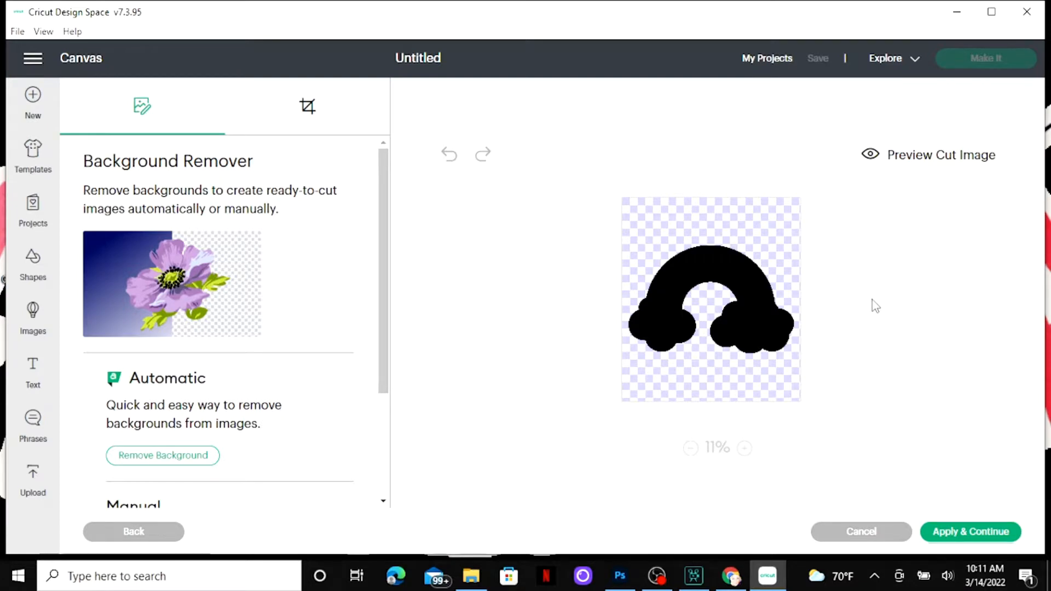
click(969, 532)
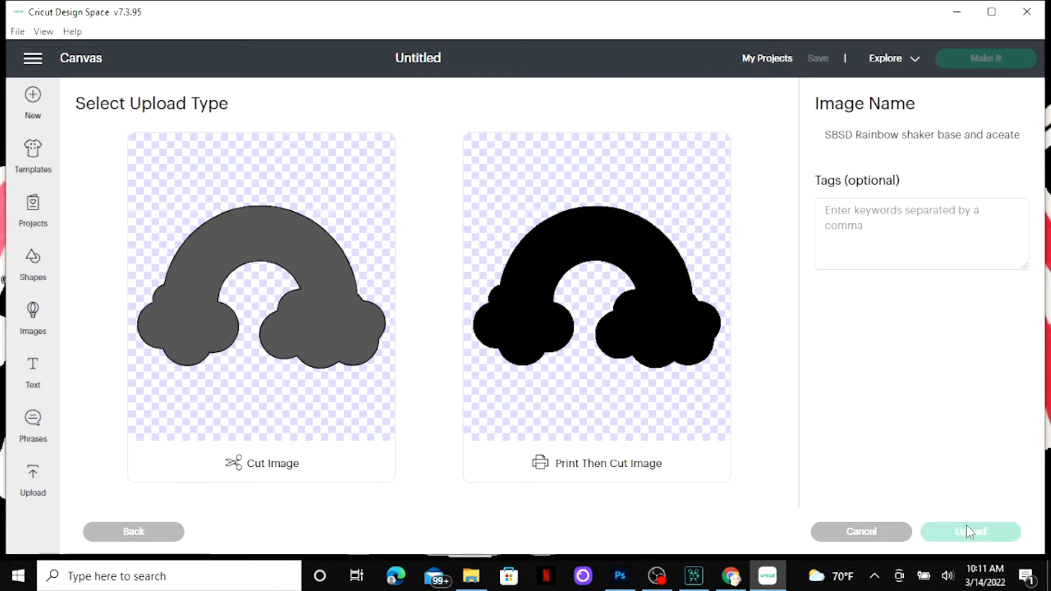
click(317, 420)
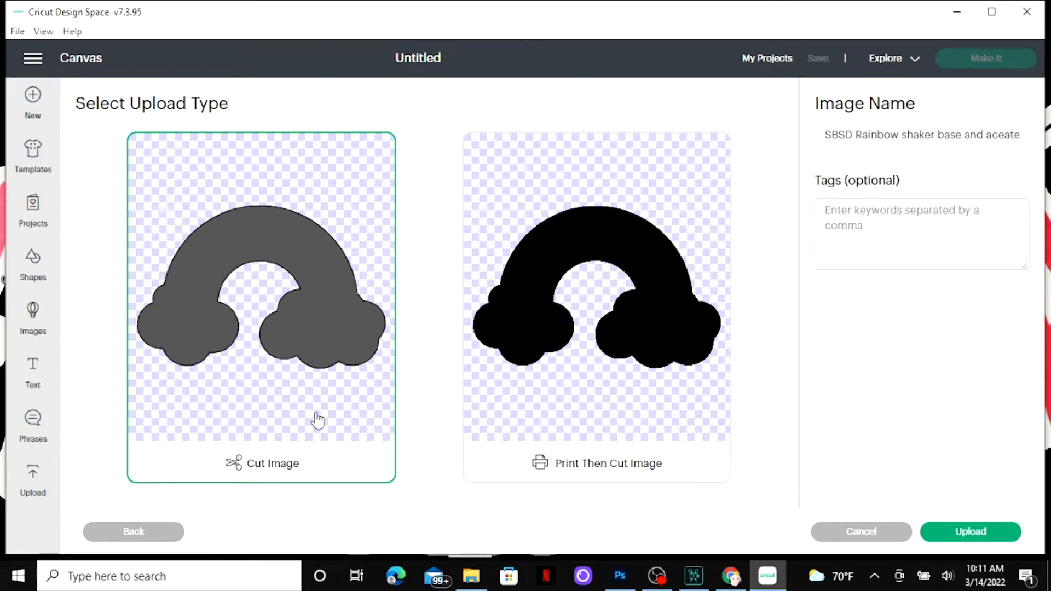
click(964, 532)
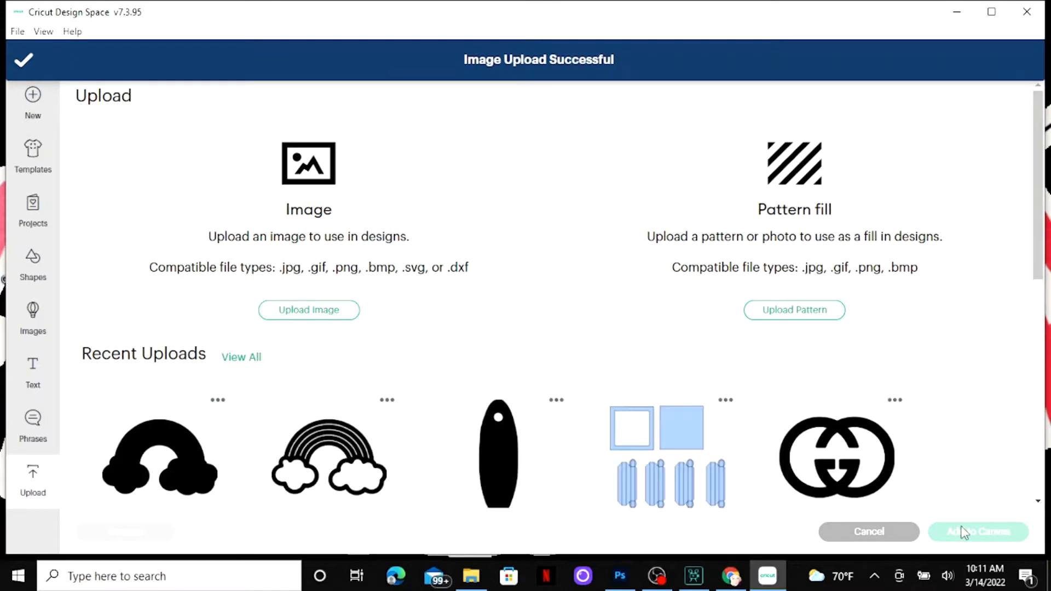
Step: Upload "SBSD Hello Sentiment" as a Complex image with the Cut Image type
click(325, 317)
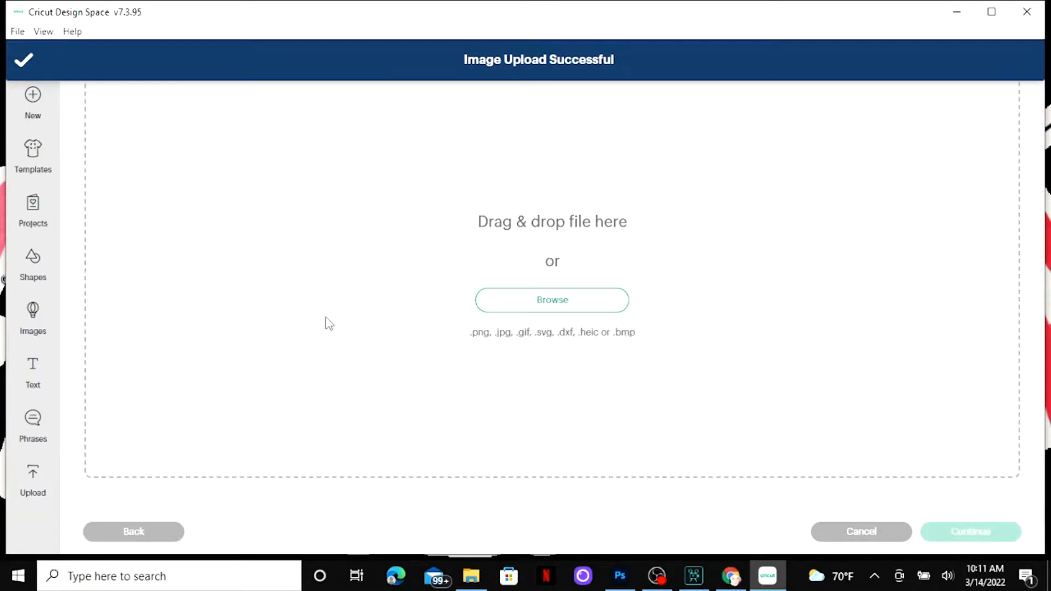
click(553, 301)
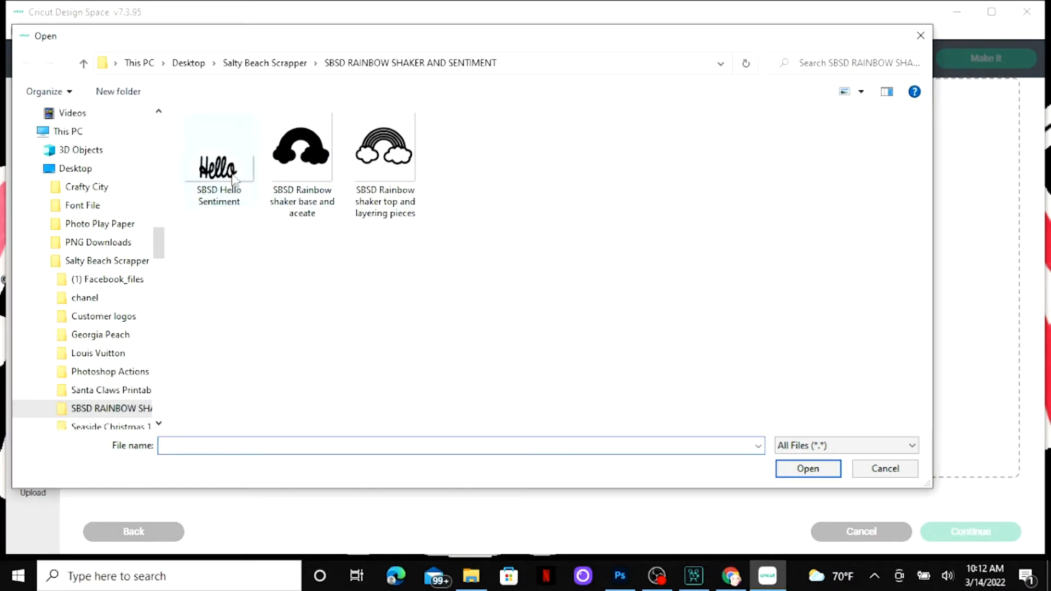
click(232, 181)
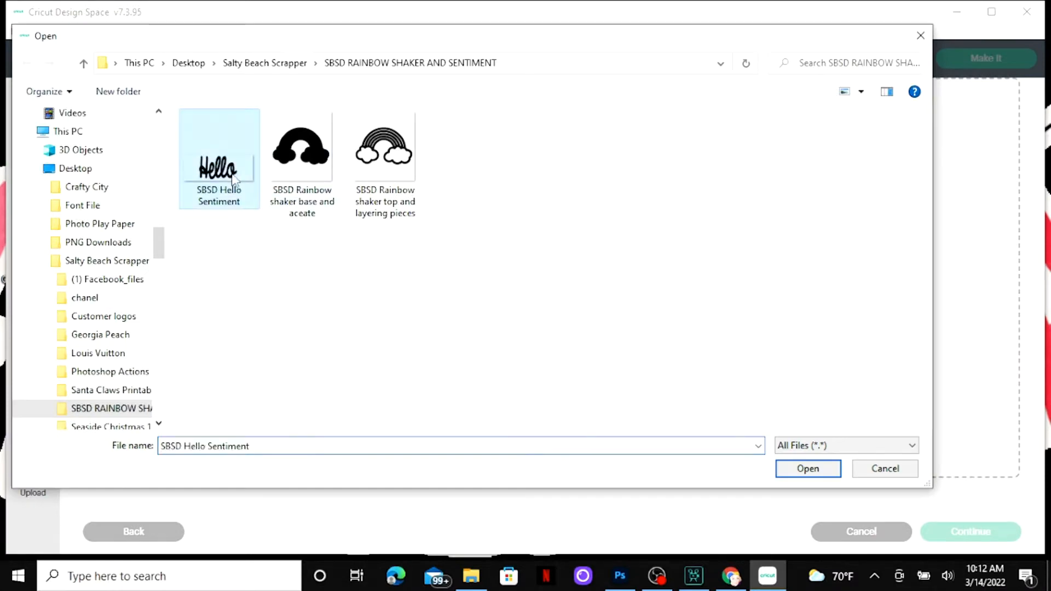
click(807, 469)
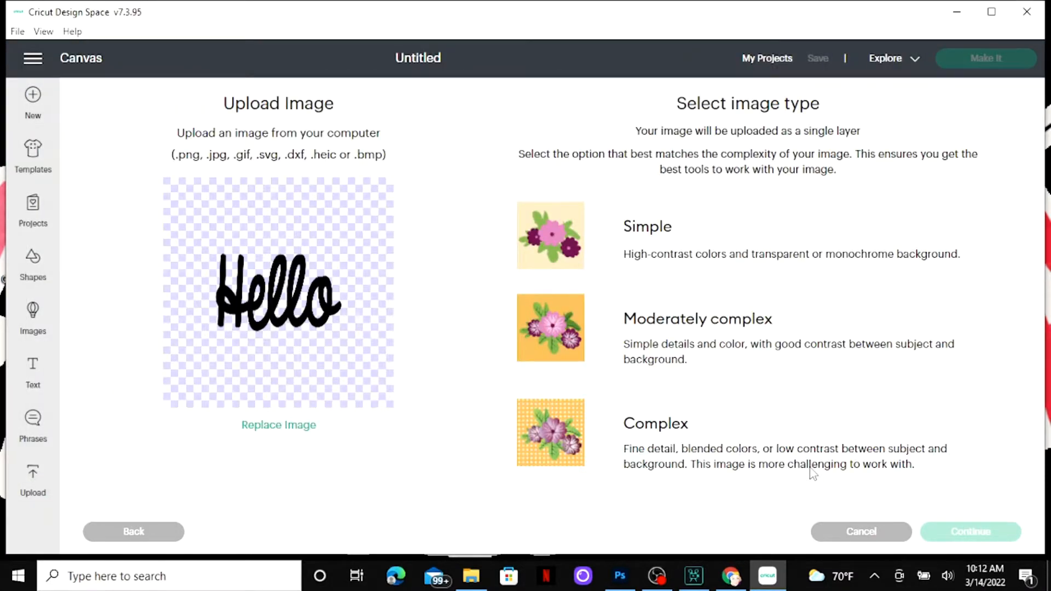
click(788, 418)
click(952, 537)
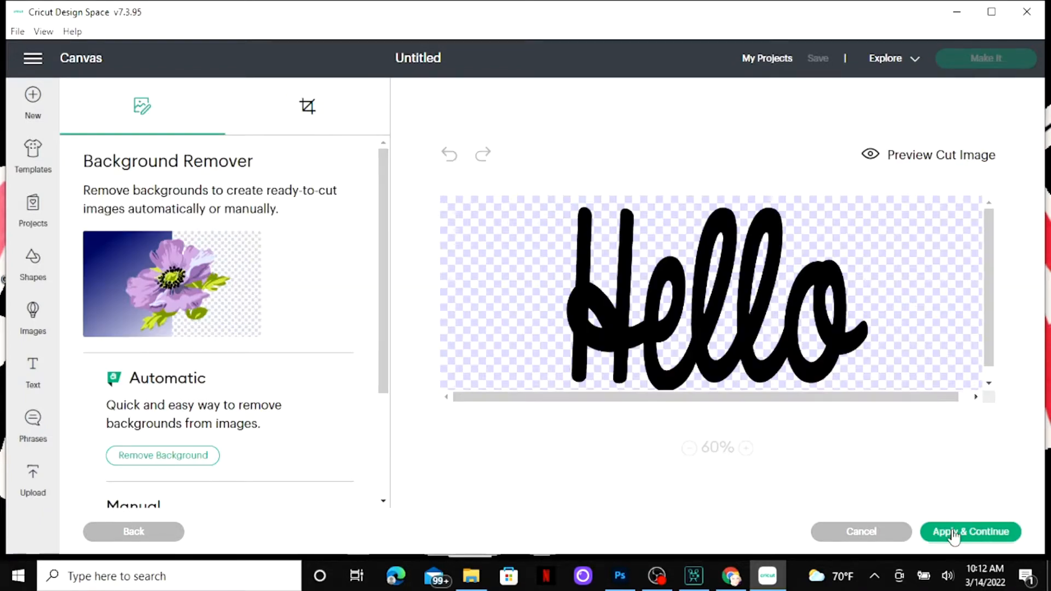
click(953, 533)
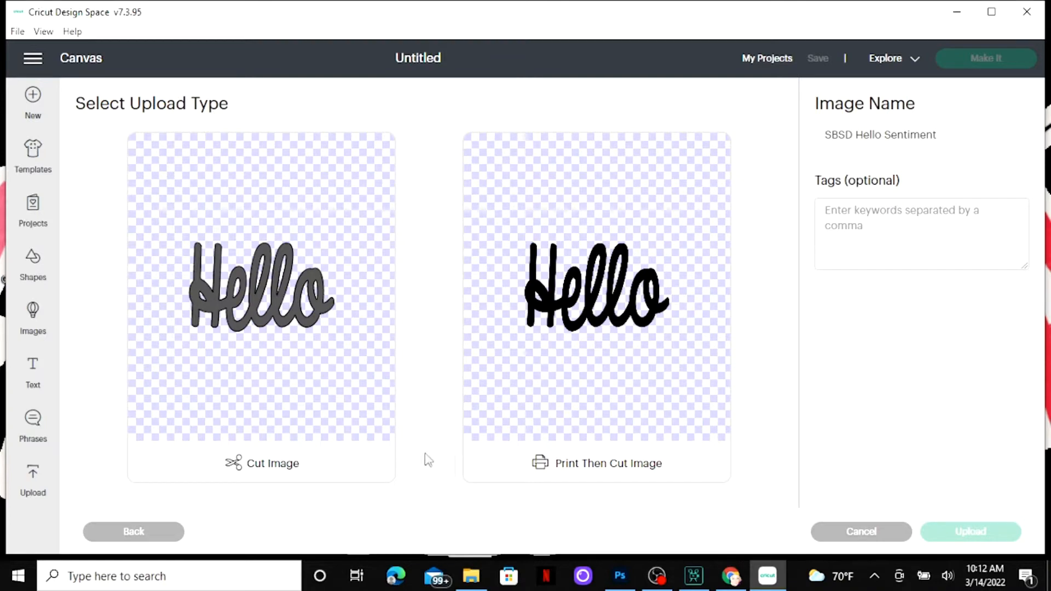
click(317, 399)
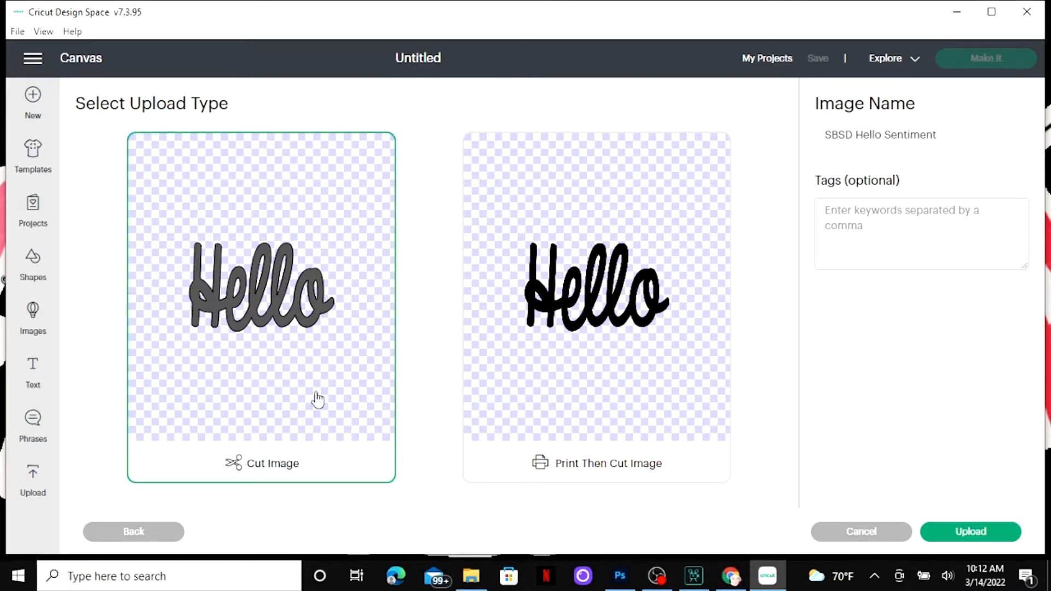
click(964, 533)
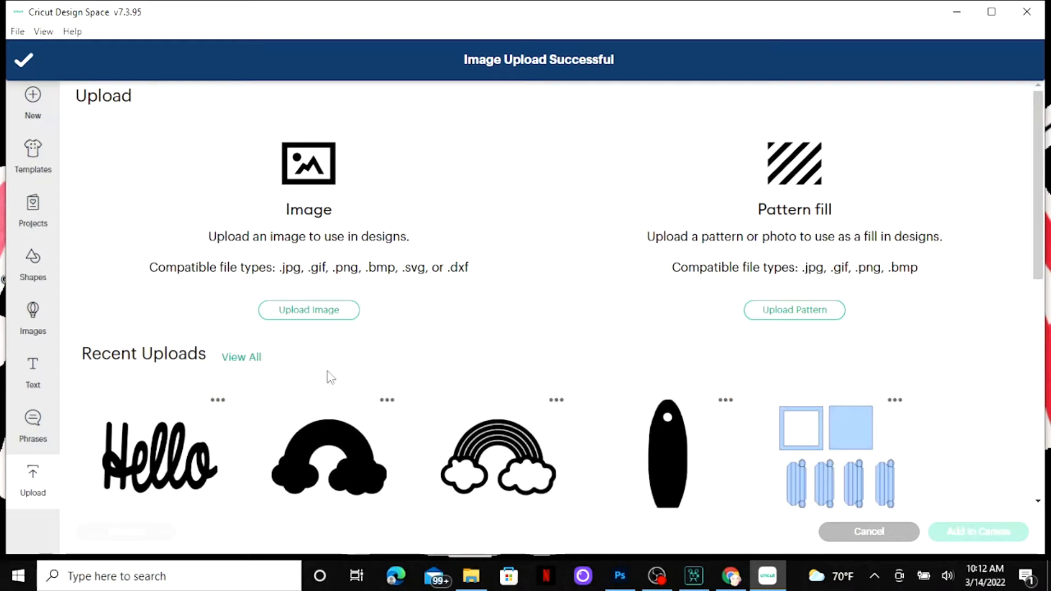
Step: Add the uploaded Hello sentiment, solid rainbow base and rainbow outline images to the canvas together
click(176, 449)
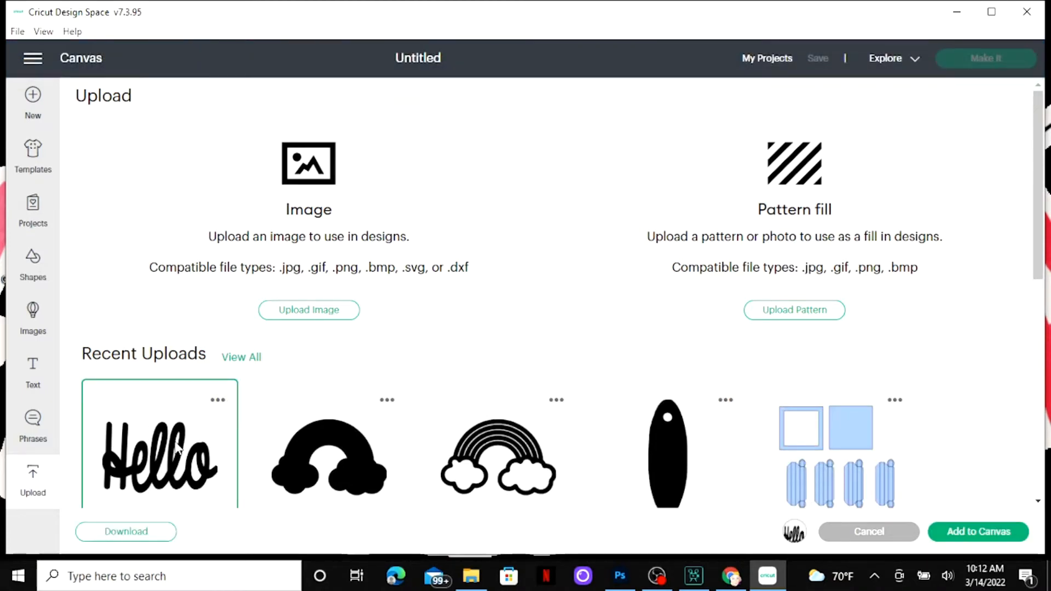
click(341, 432)
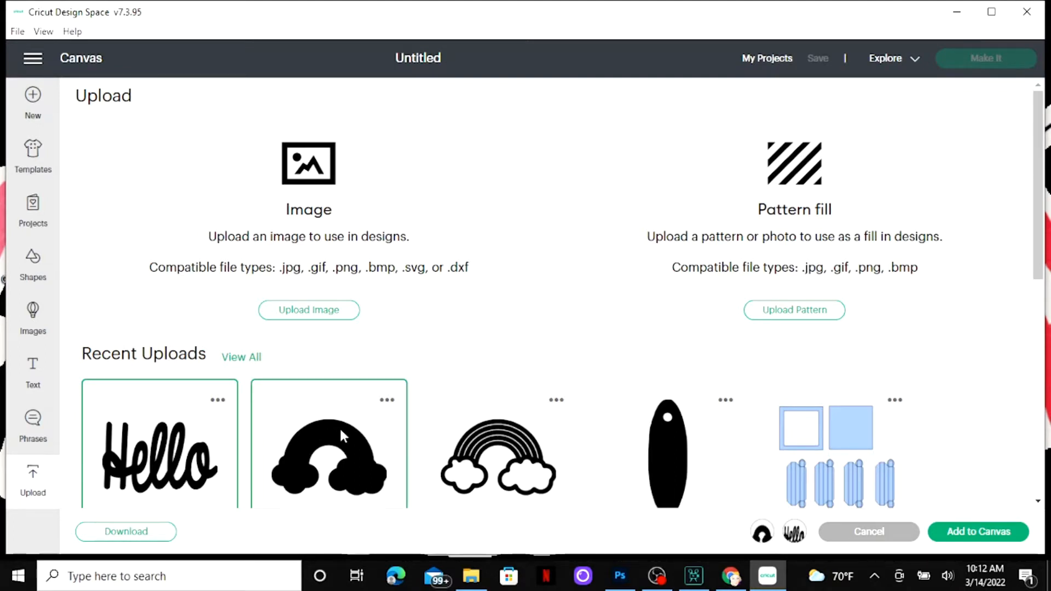
click(496, 452)
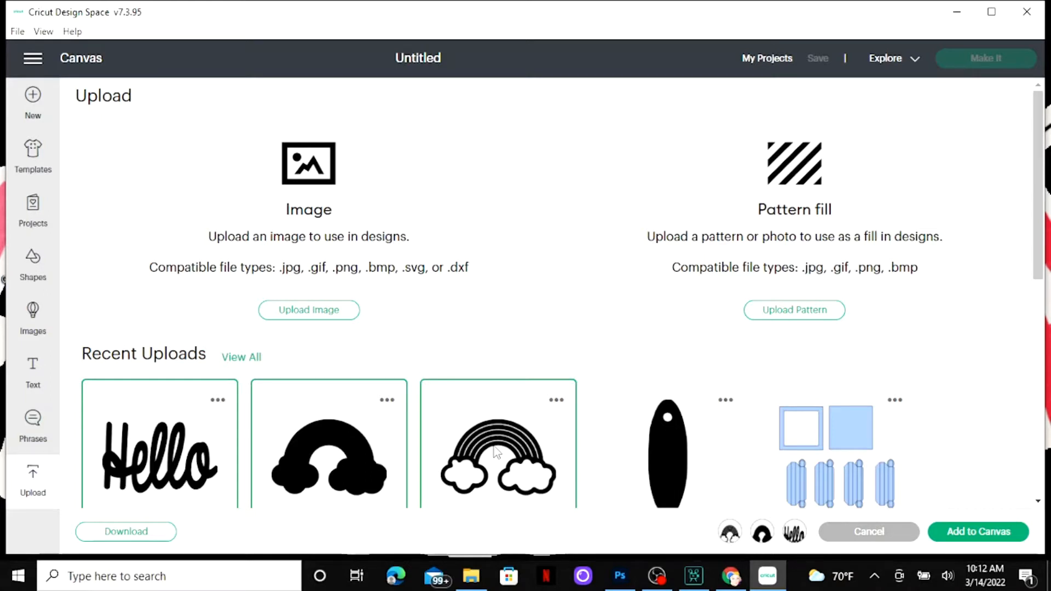
click(966, 534)
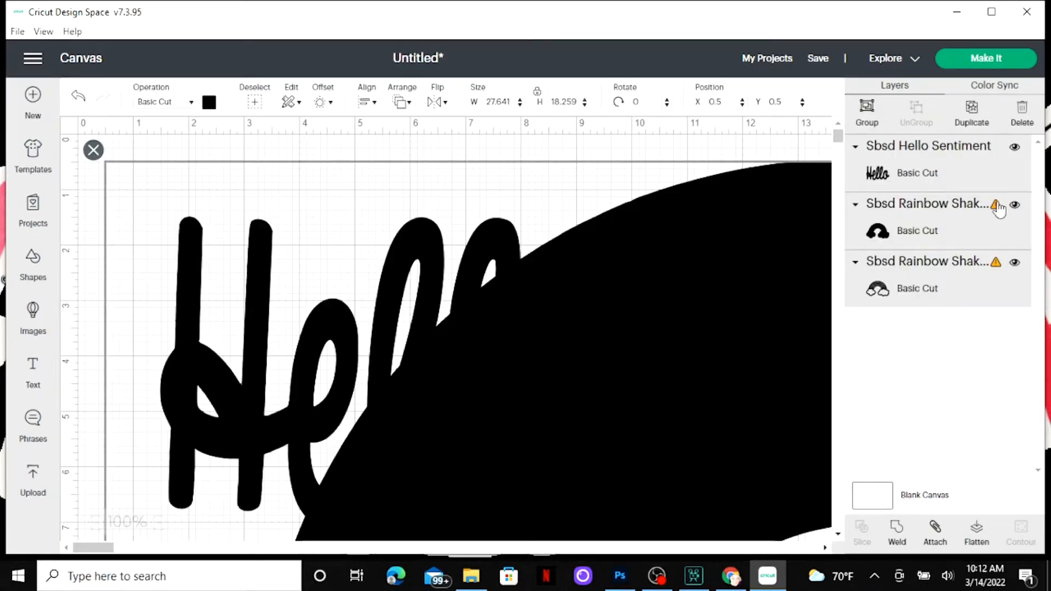
Step: Hide the Hello sentiment layer and move the rainbow outline layer above the solid rainbow base layer
click(1015, 148)
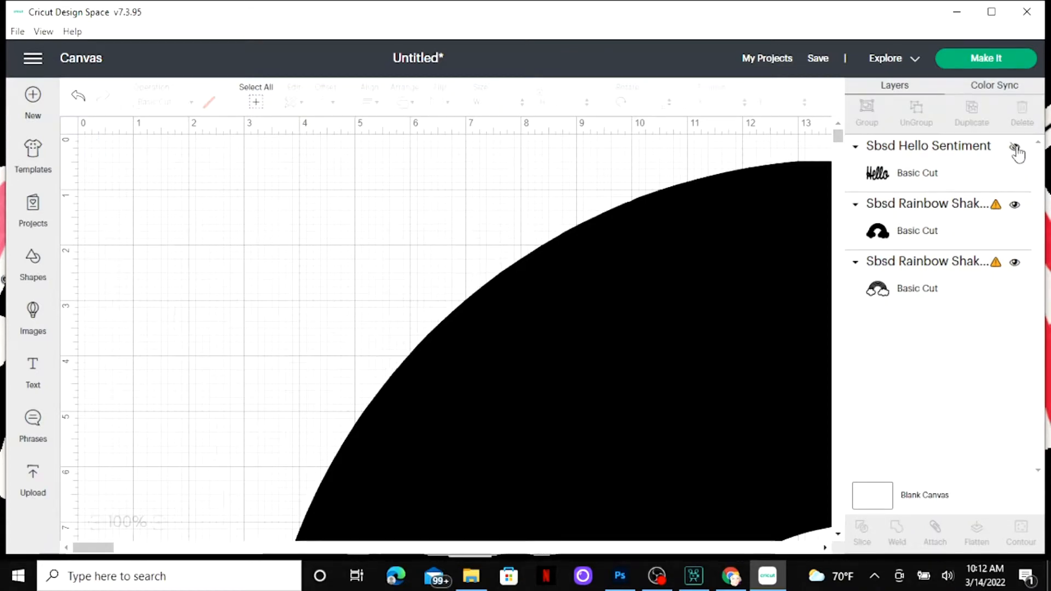
click(917, 222)
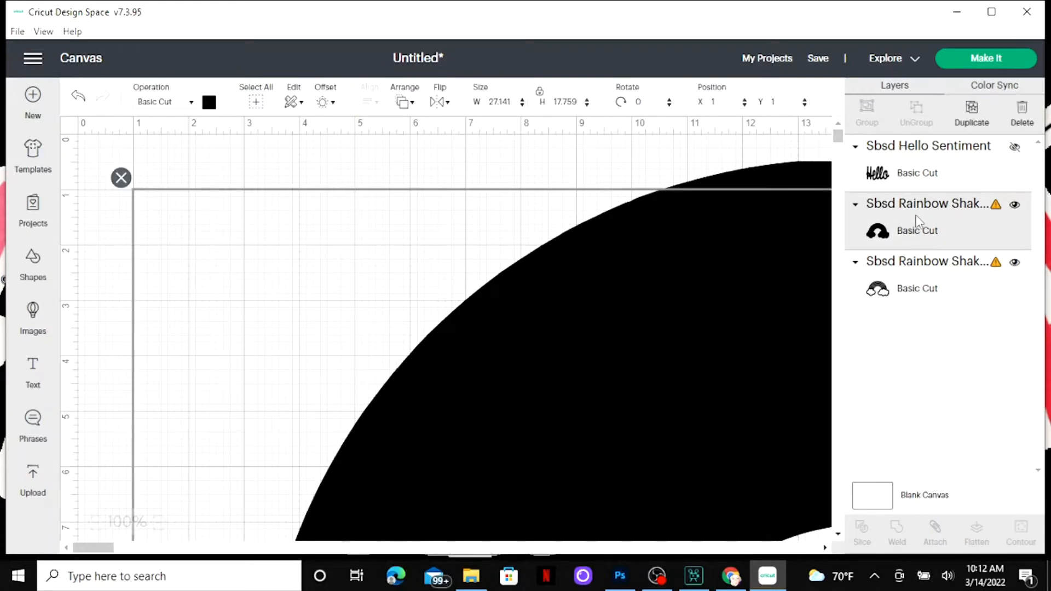
drag(913, 277, 915, 219)
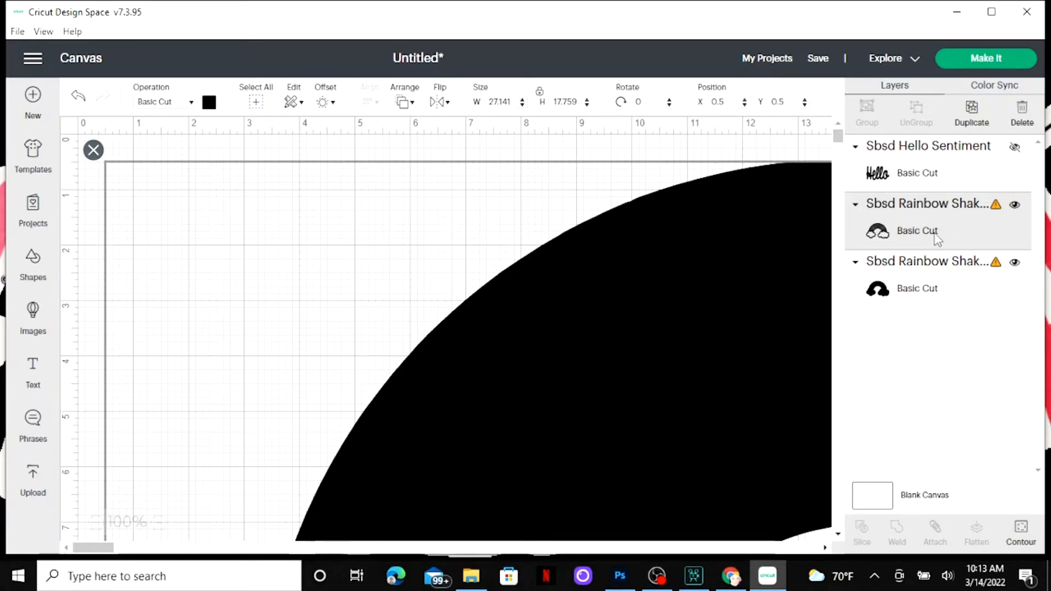
Step: Group the rainbow outline and solid rainbow base layers, and set the group's width to 5 inches
shift+click(912, 265)
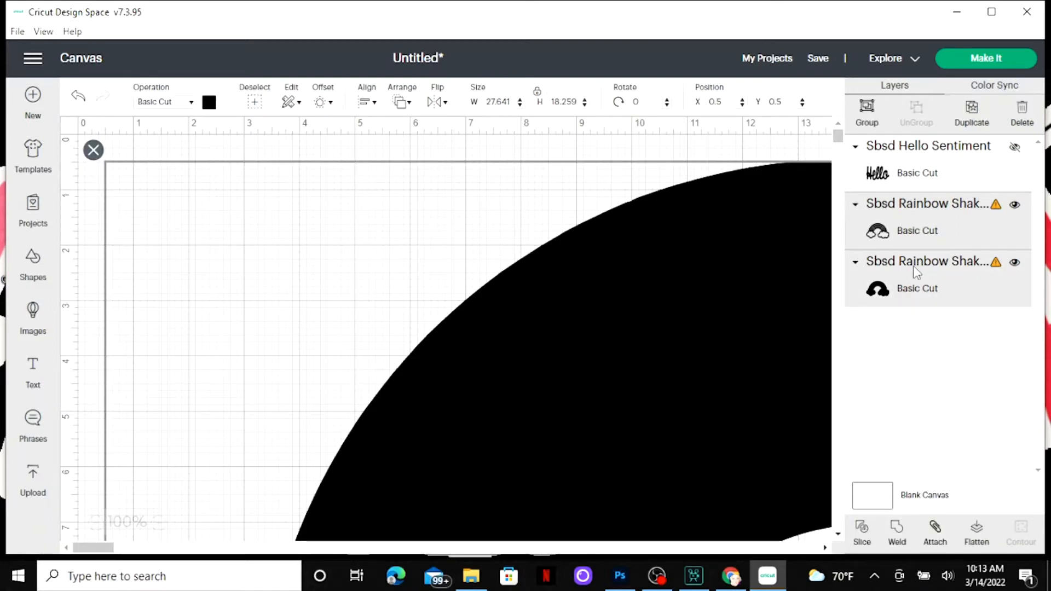
click(868, 108)
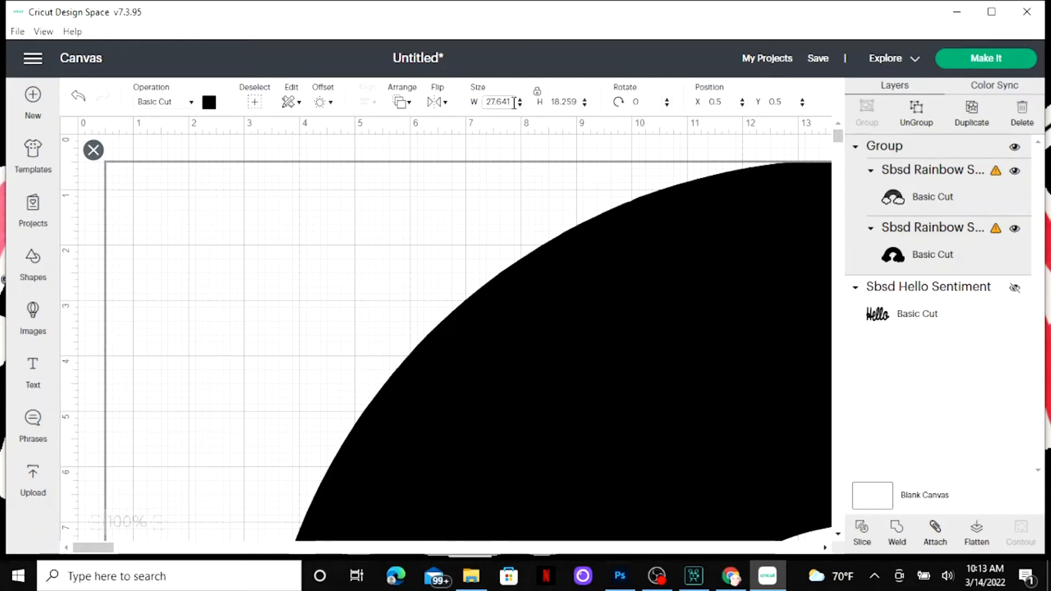
key(BackSpace)
key(BackSpace)
key(BackSpace)
key(BackSpace)
key(BackSpace)
key(BackSpace)
click(562, 105)
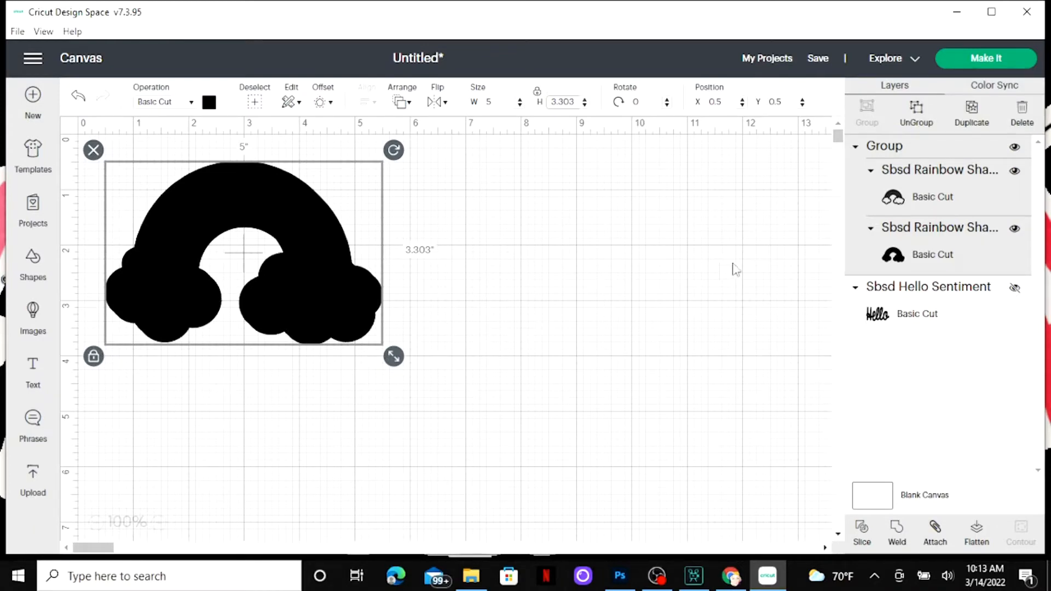
Step: Ungroup the two rainbow images and move the outline beside the solid base, to about X 6.61, Y 0.6
click(916, 113)
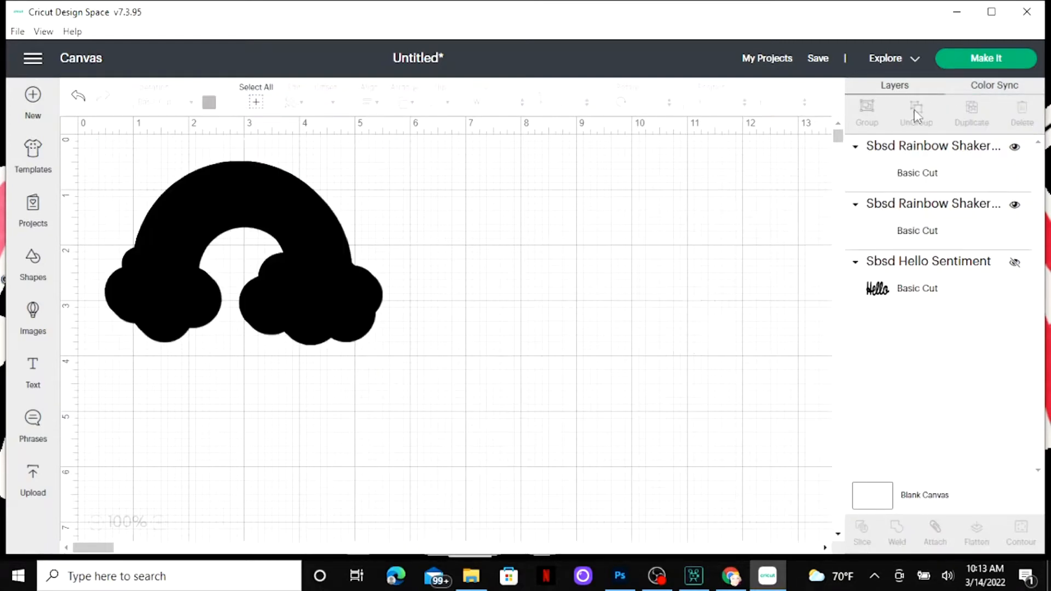
drag(324, 280, 669, 293)
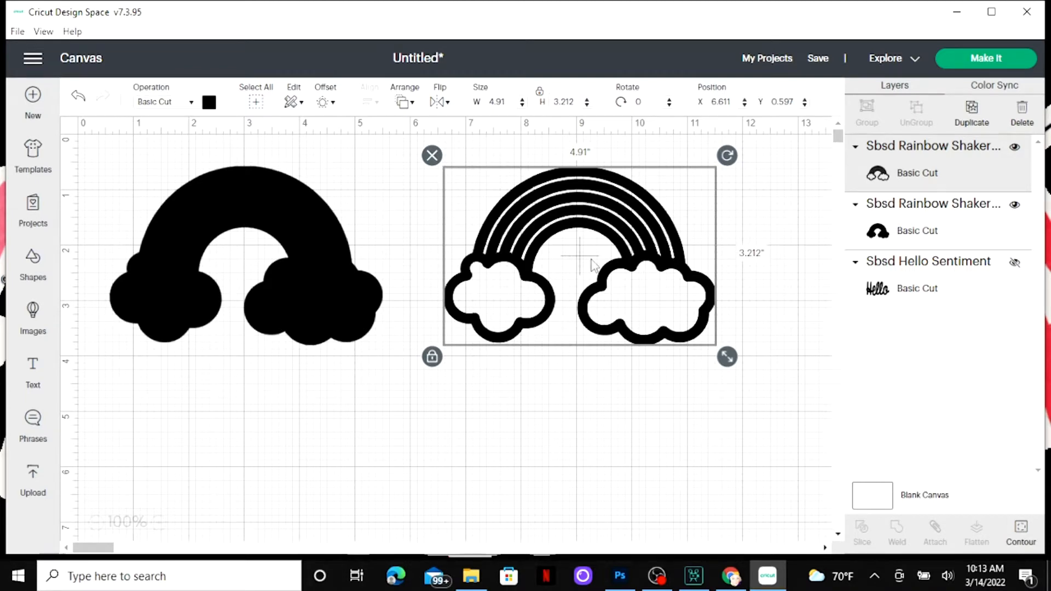
click(864, 230)
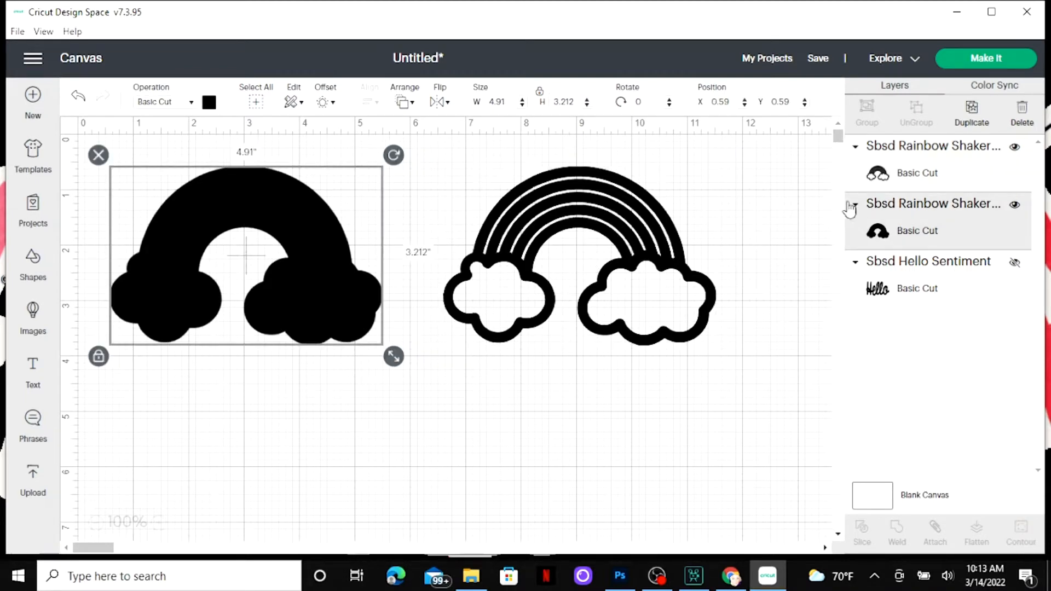
click(637, 221)
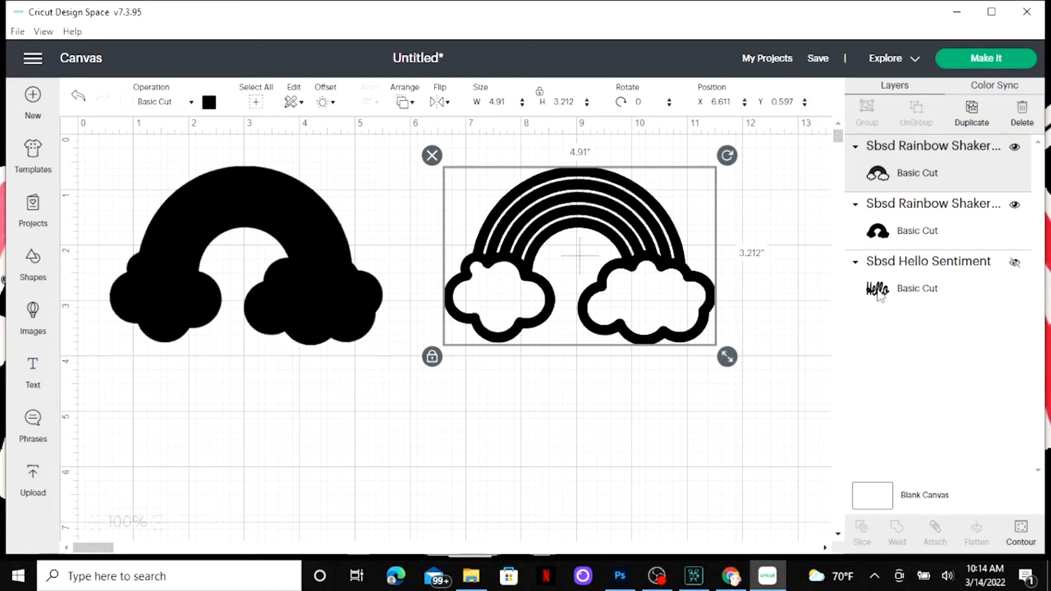
Step: Show the Hello sentiment as the topmost layer and scale it down to about 8.49 inches wide
drag(878, 296, 902, 153)
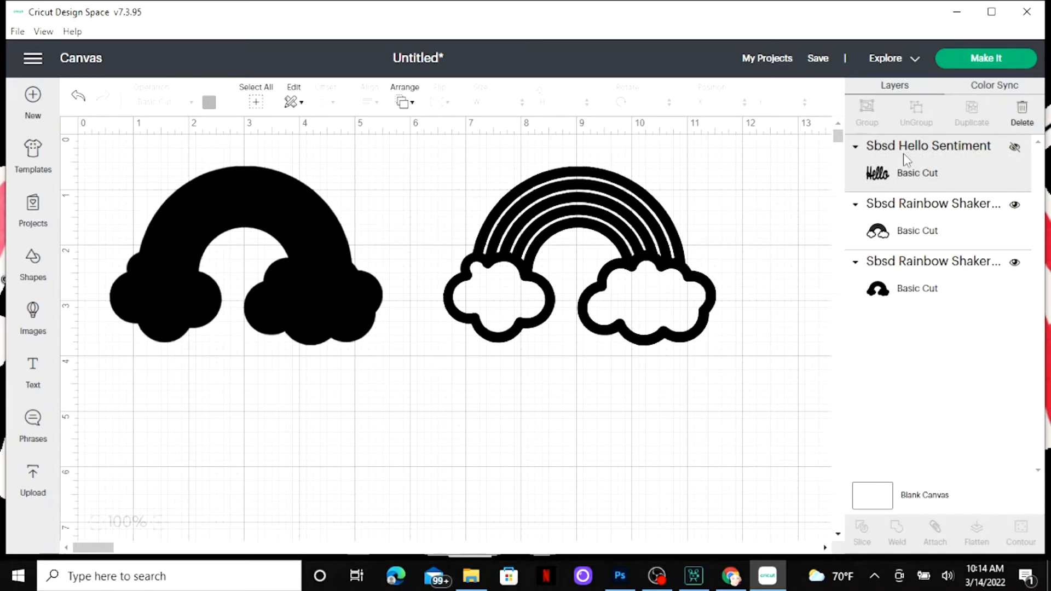
click(1014, 148)
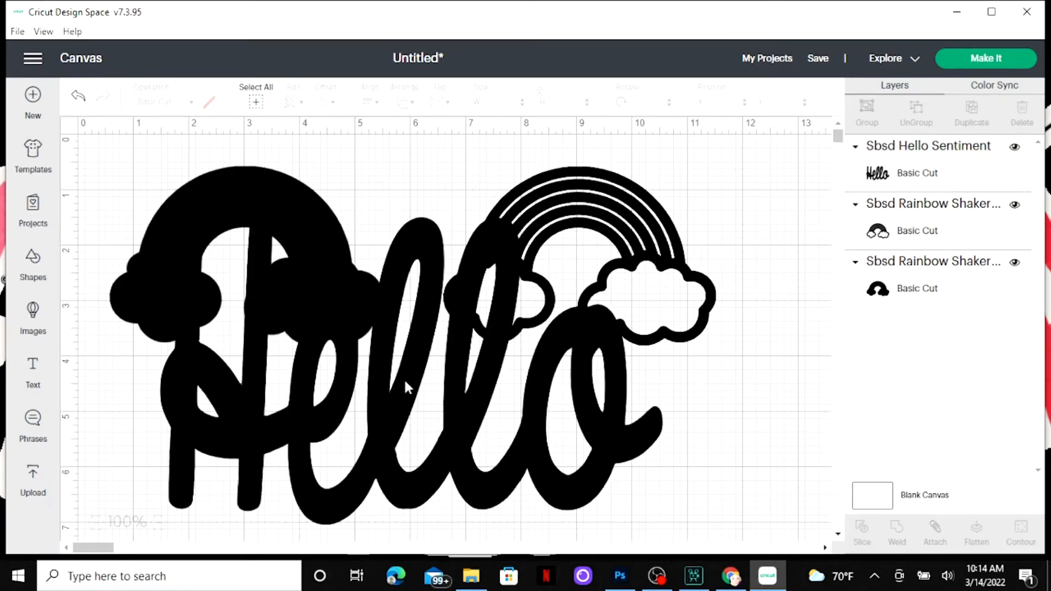
click(402, 395)
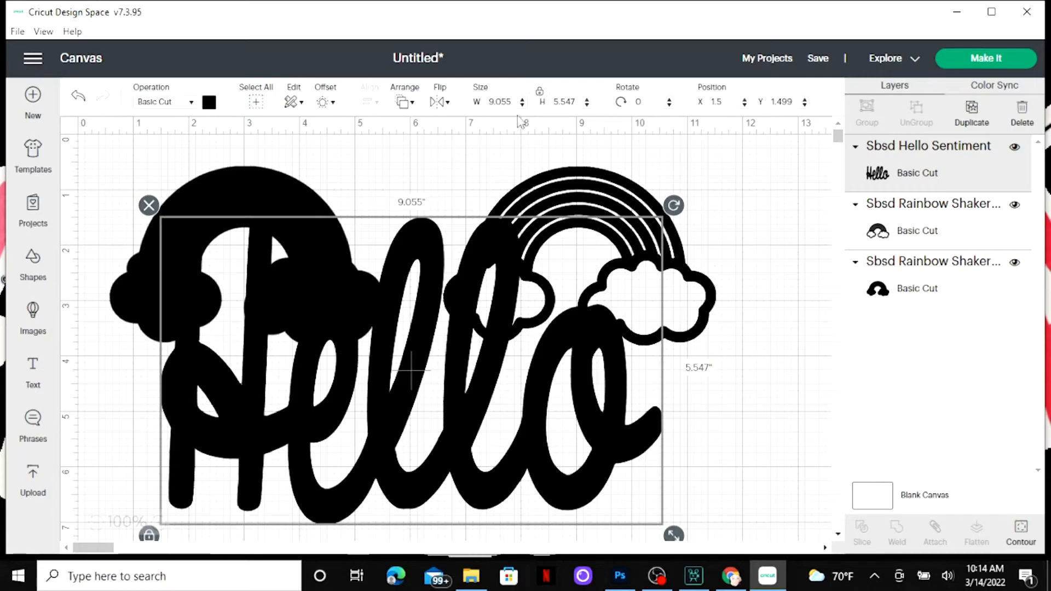
drag(668, 530, 638, 512)
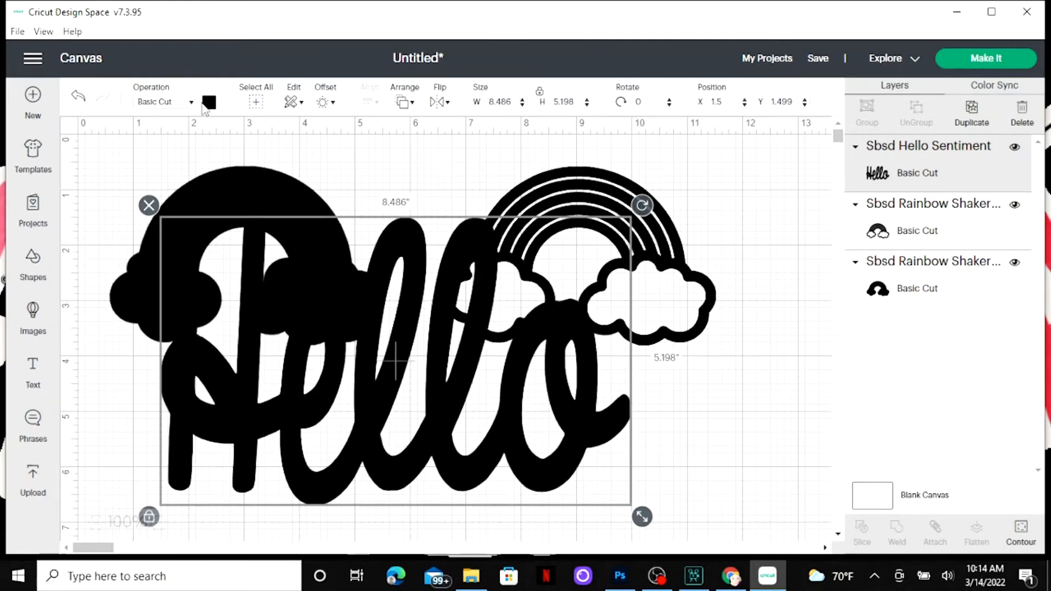
Step: Recolor the Hello sentiment light purple and scale it down proportionally
click(208, 104)
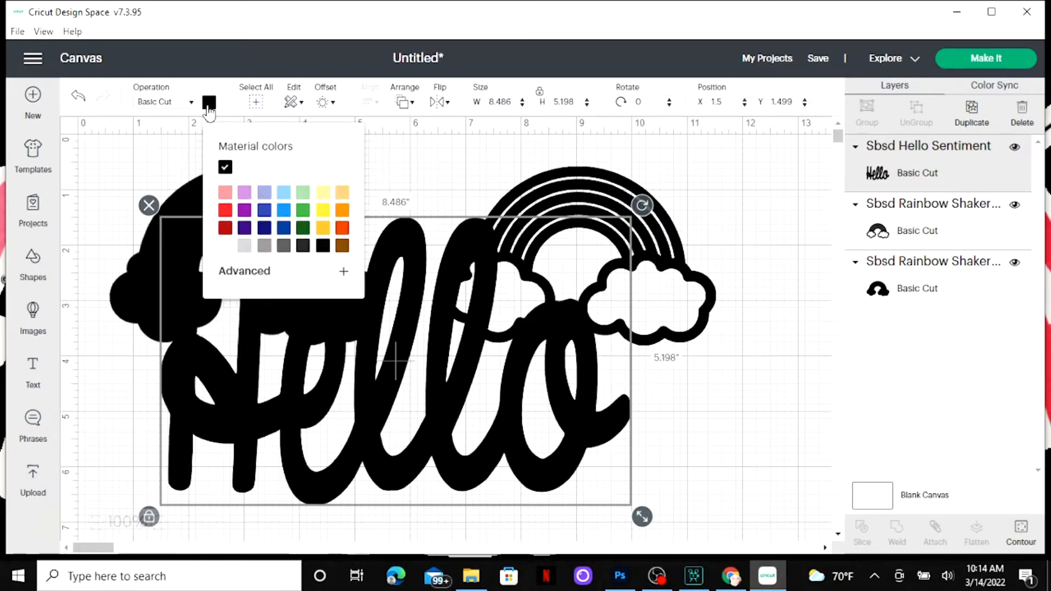
click(248, 197)
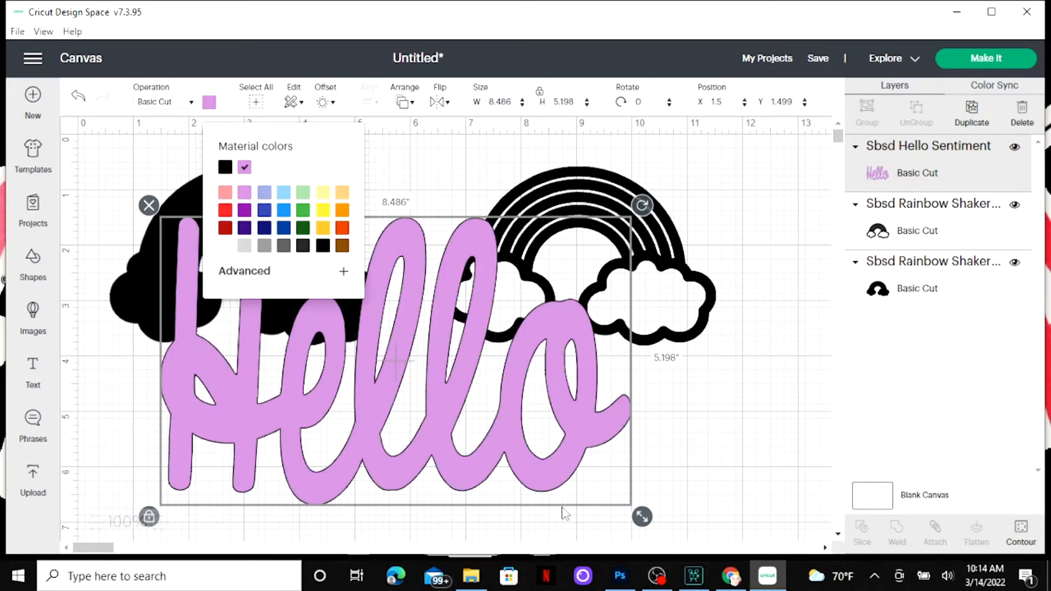
drag(642, 517, 406, 410)
click(499, 504)
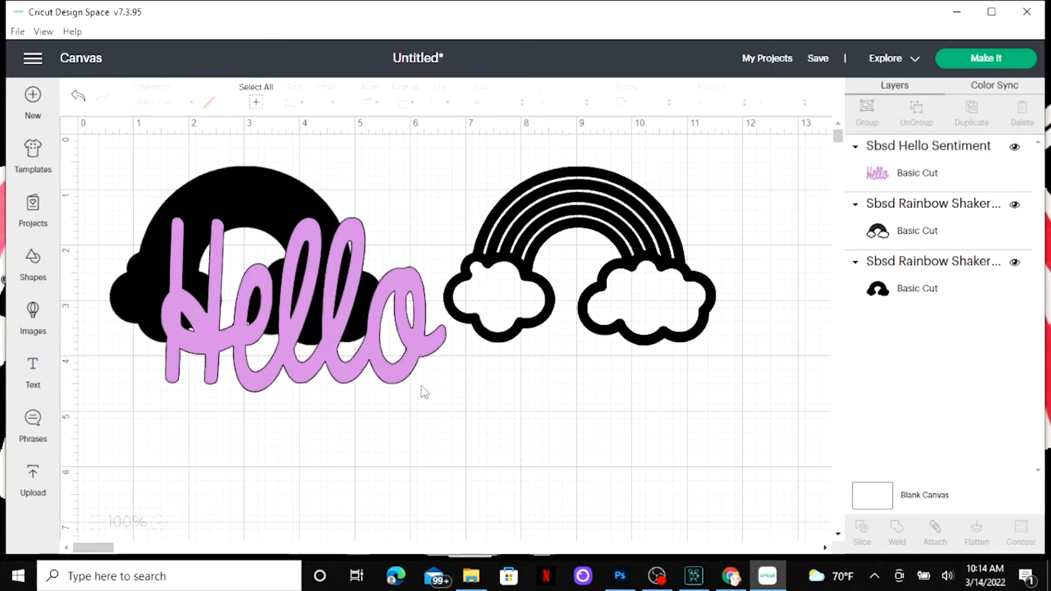
Step: Place the Hello sentiment over the arch of the rainbow outline and shrink it to about 3 inches wide
click(404, 370)
drag(459, 405, 659, 197)
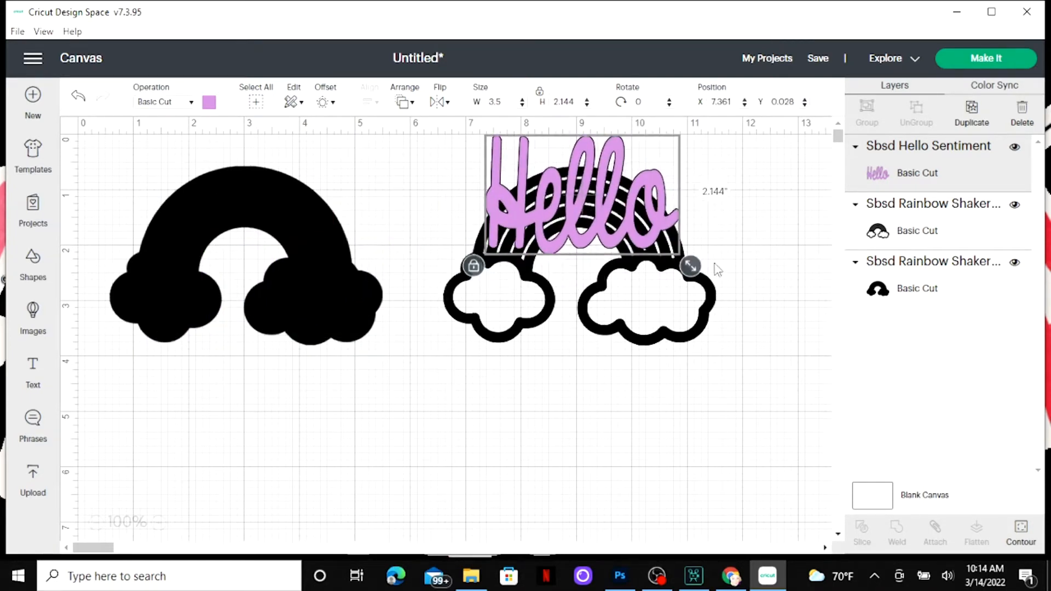
drag(691, 267, 662, 249)
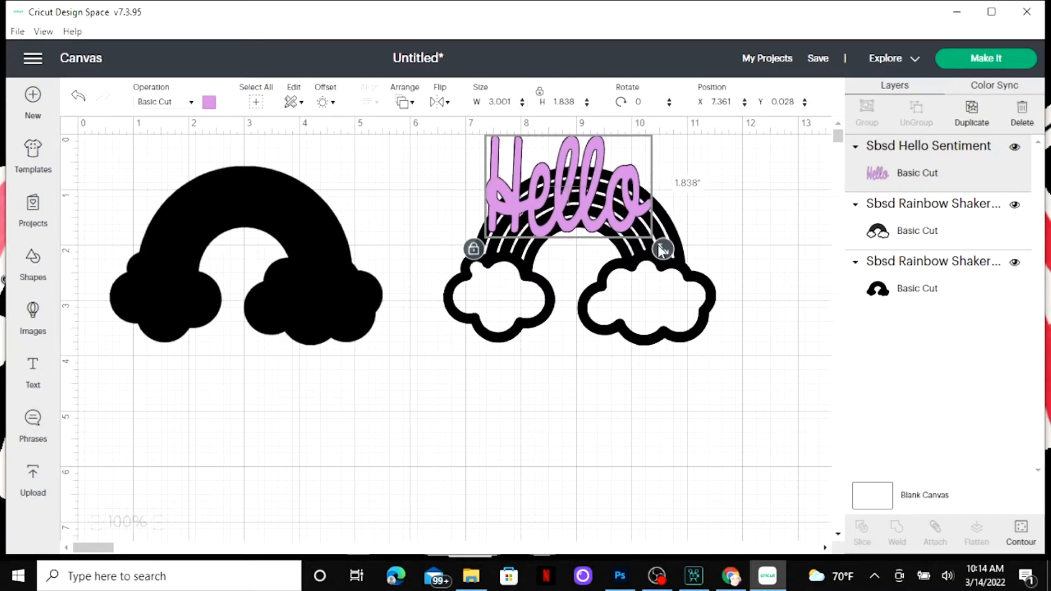
drag(638, 196, 648, 199)
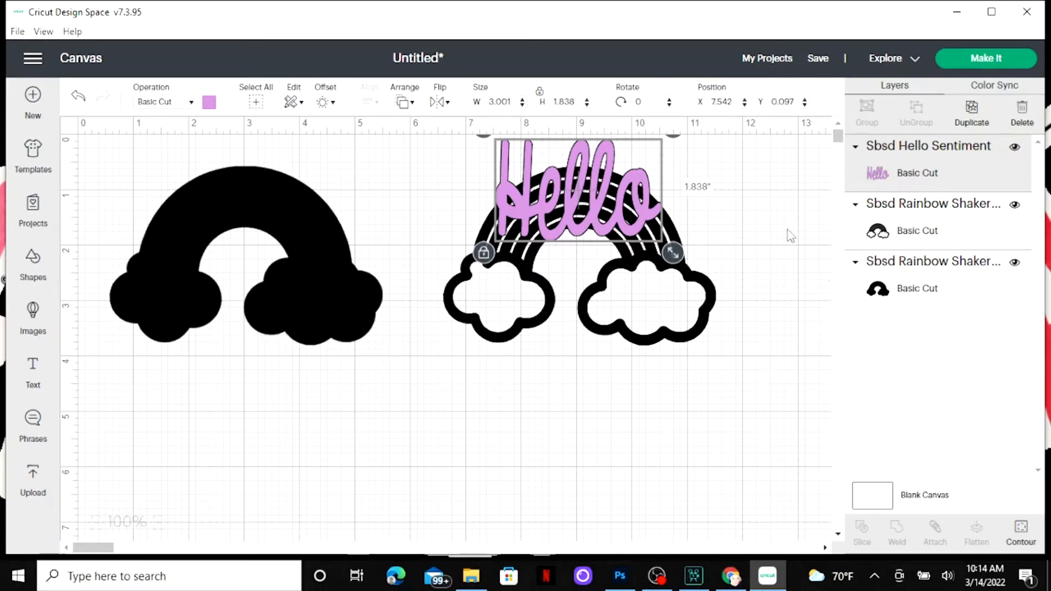
Step: Hide the Hello sentiment and rainbow outline layers, leaving only the solid rainbow base shown
click(1014, 148)
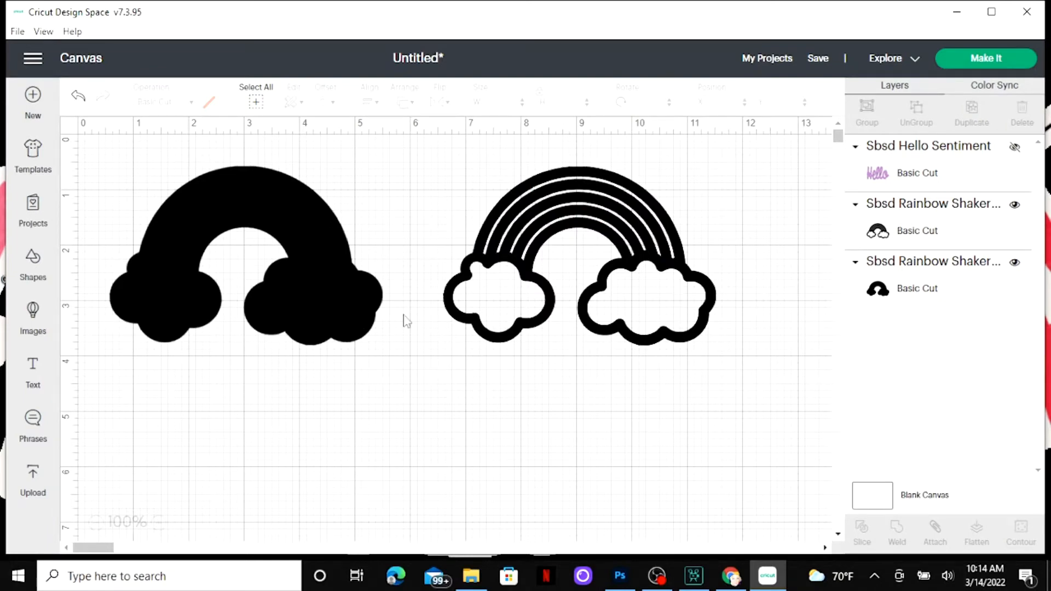
click(646, 233)
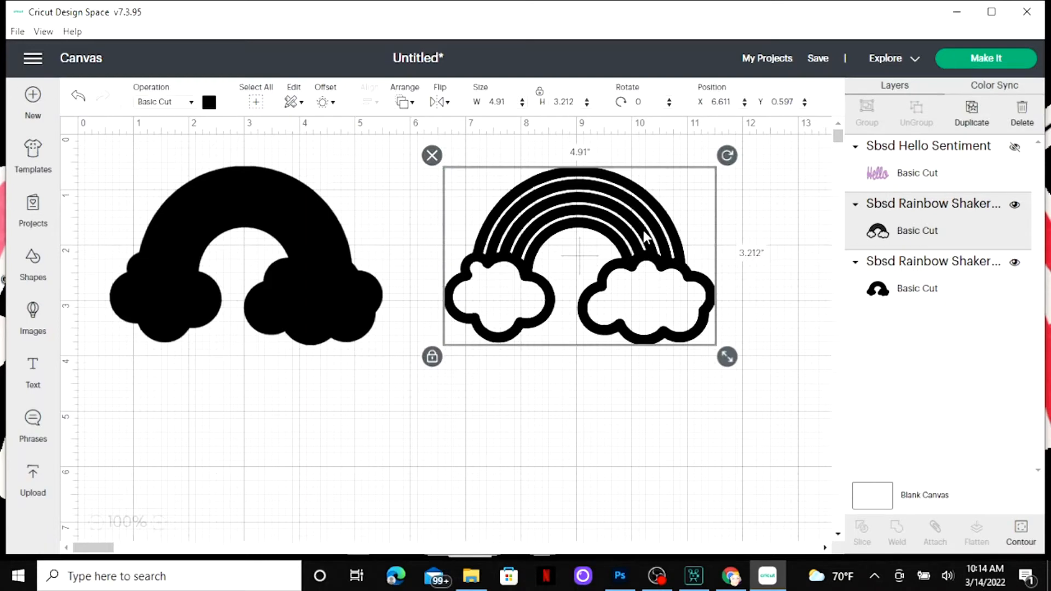
click(1014, 205)
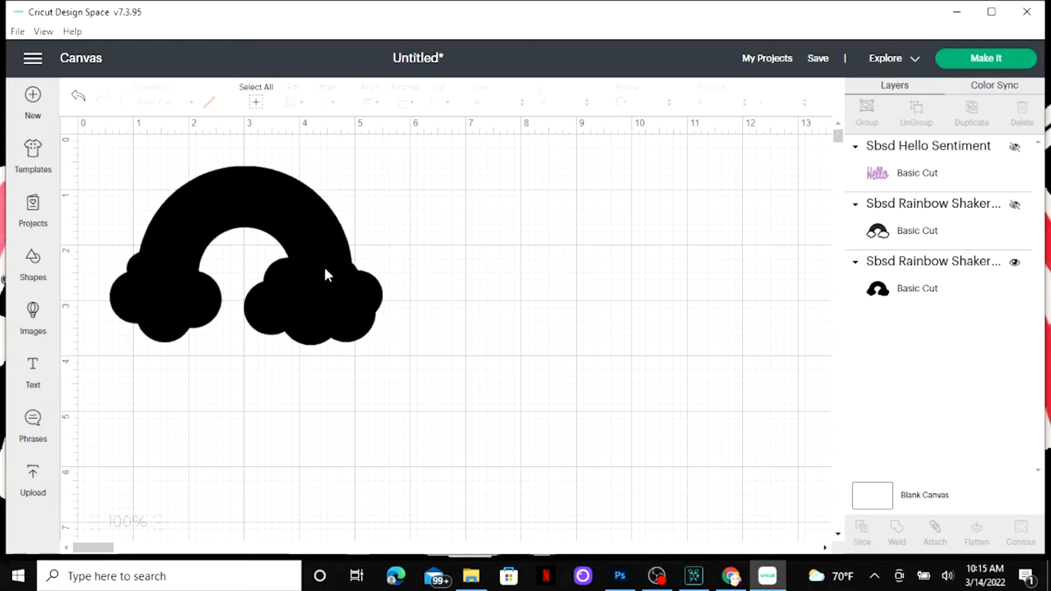
Step: Duplicate the solid rainbow base and place the copy beside the original, at about X 5.94, Y 0.9
click(886, 296)
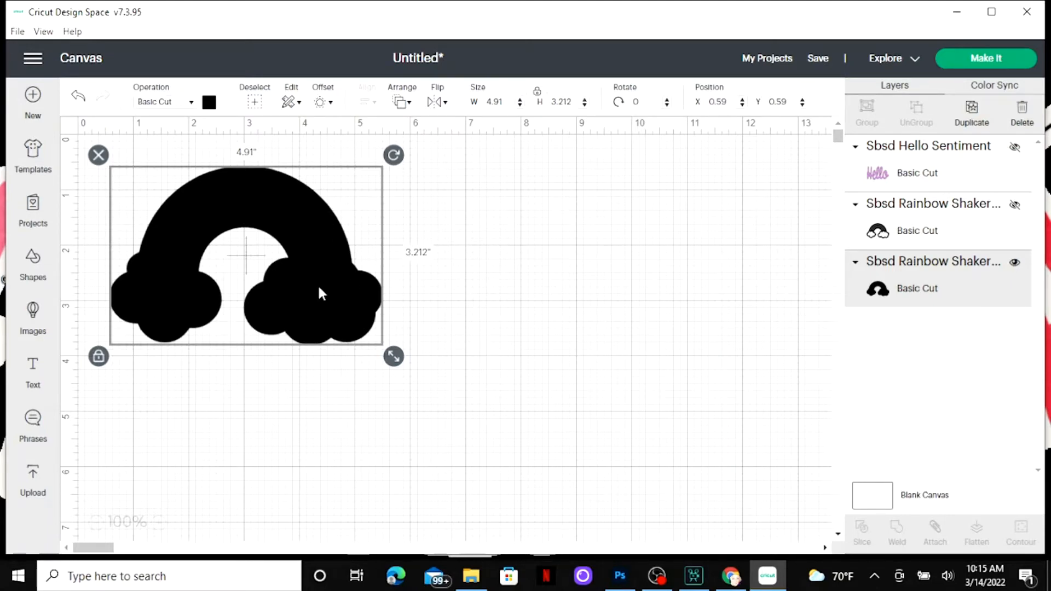
click(728, 330)
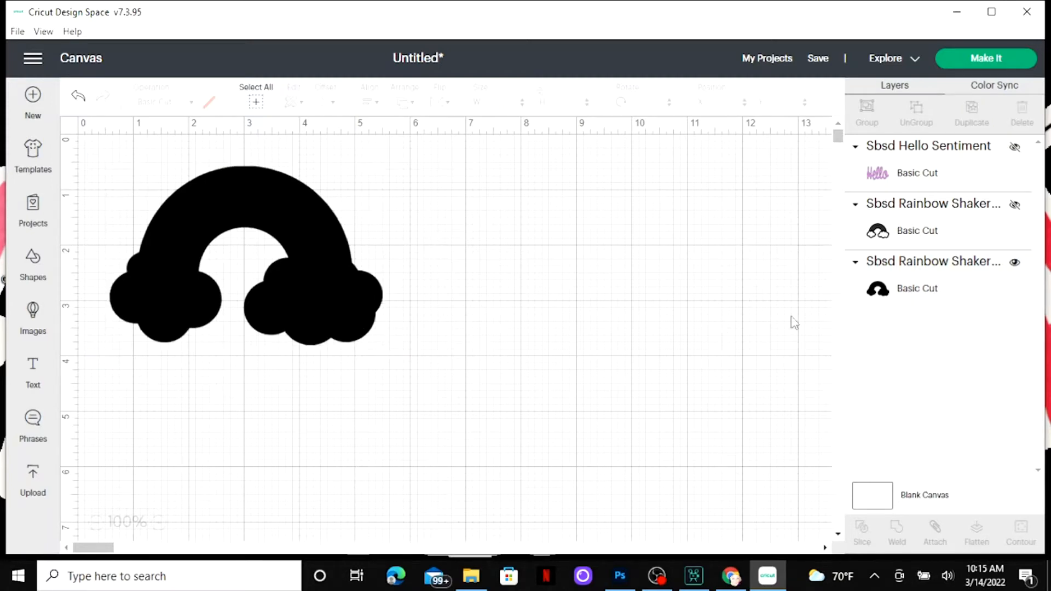
click(962, 290)
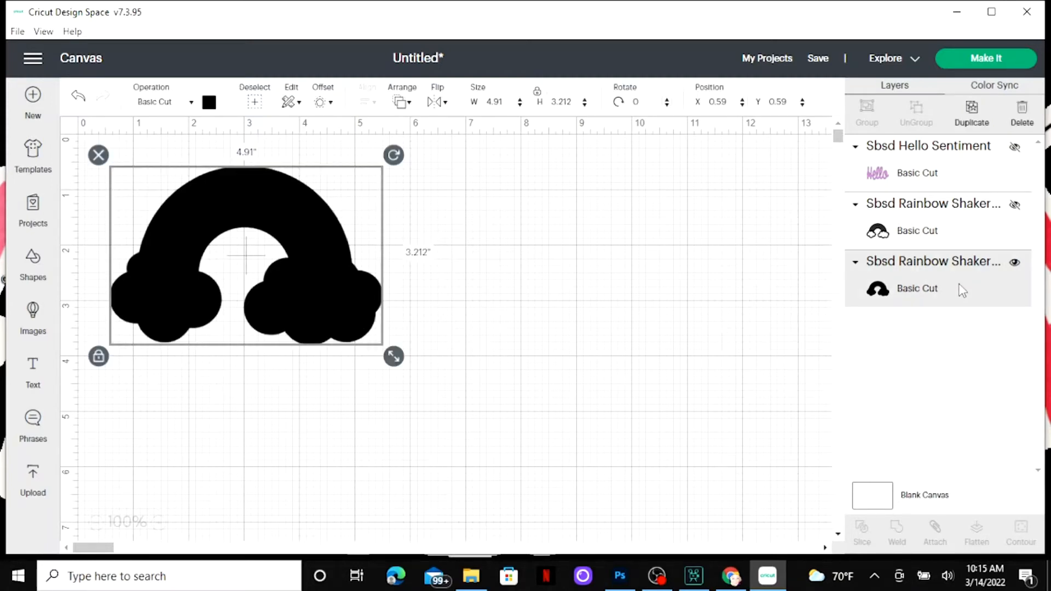
click(975, 120)
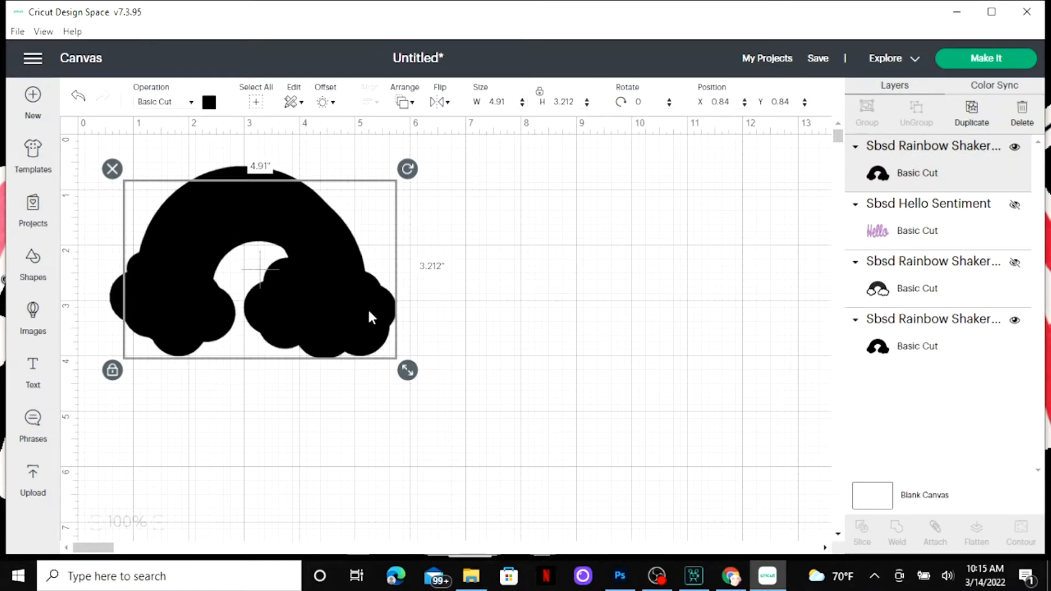
drag(373, 307, 642, 311)
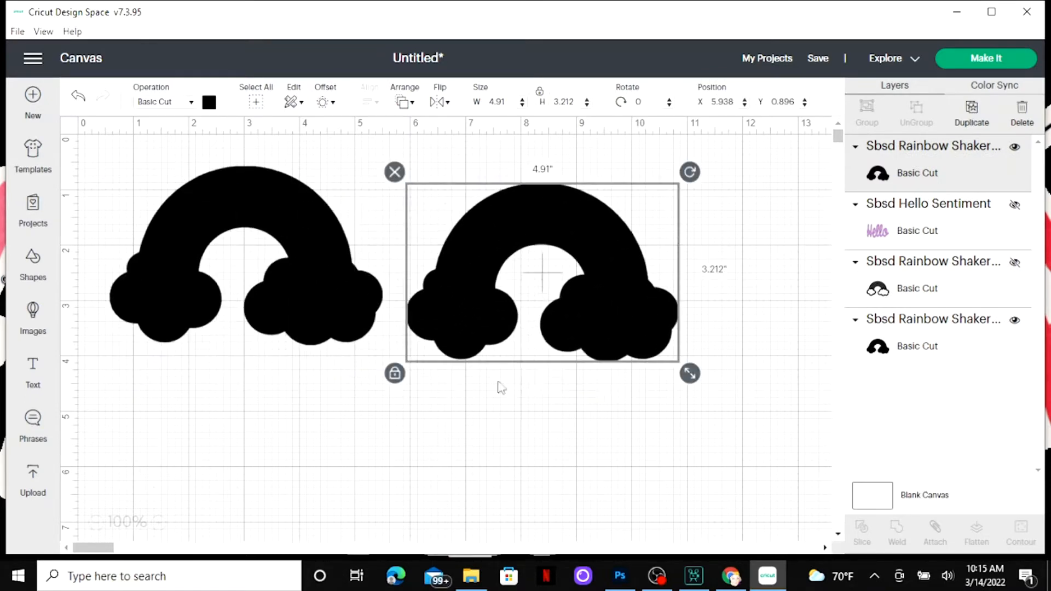
Step: Preview both solid rainbow bases on the cutting mat, and delete the duplicate base back on the canvas
click(985, 58)
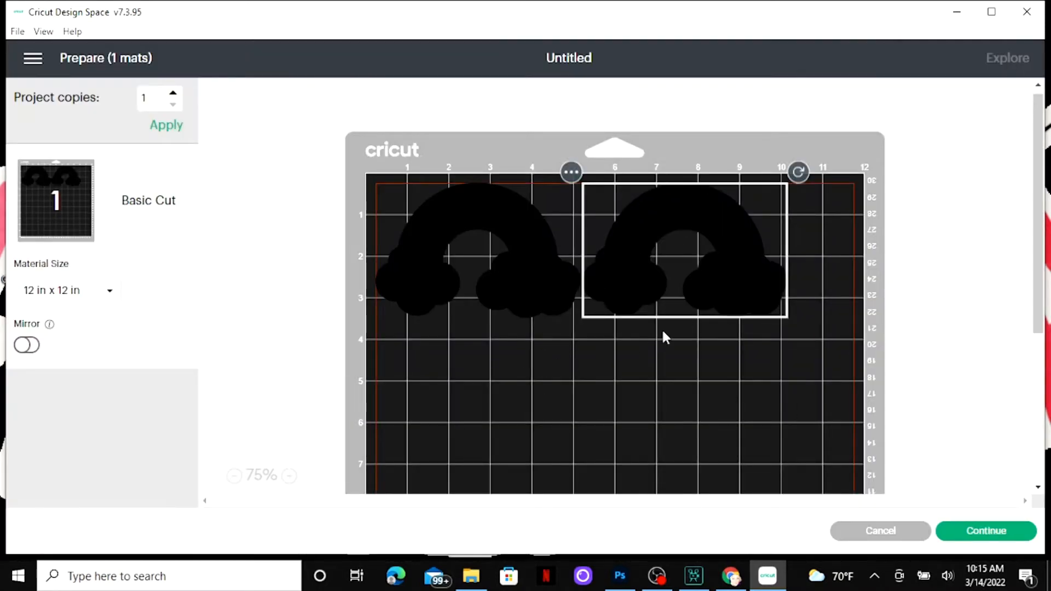
click(891, 540)
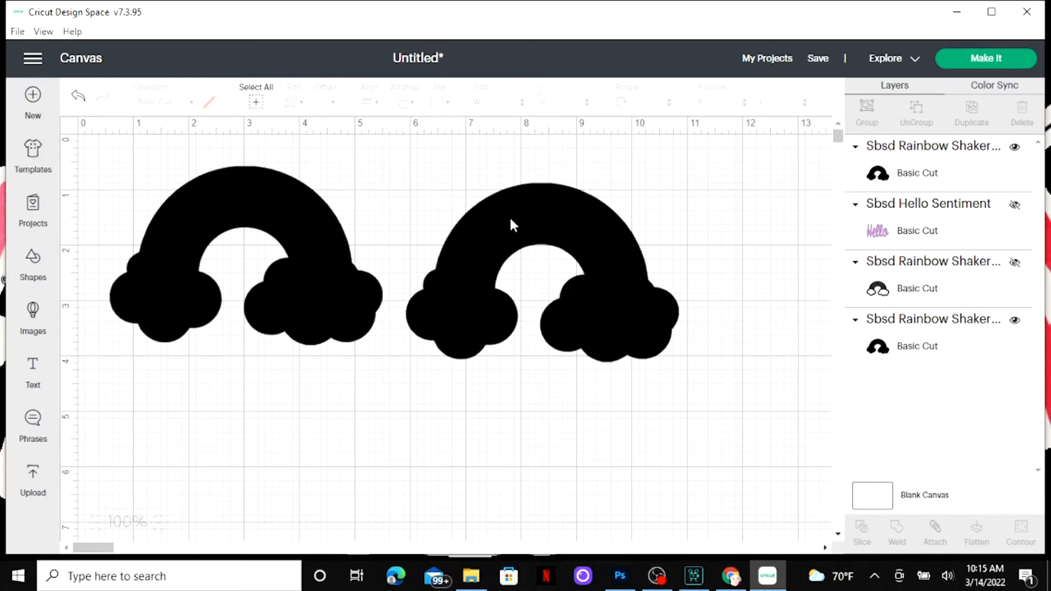
click(512, 223)
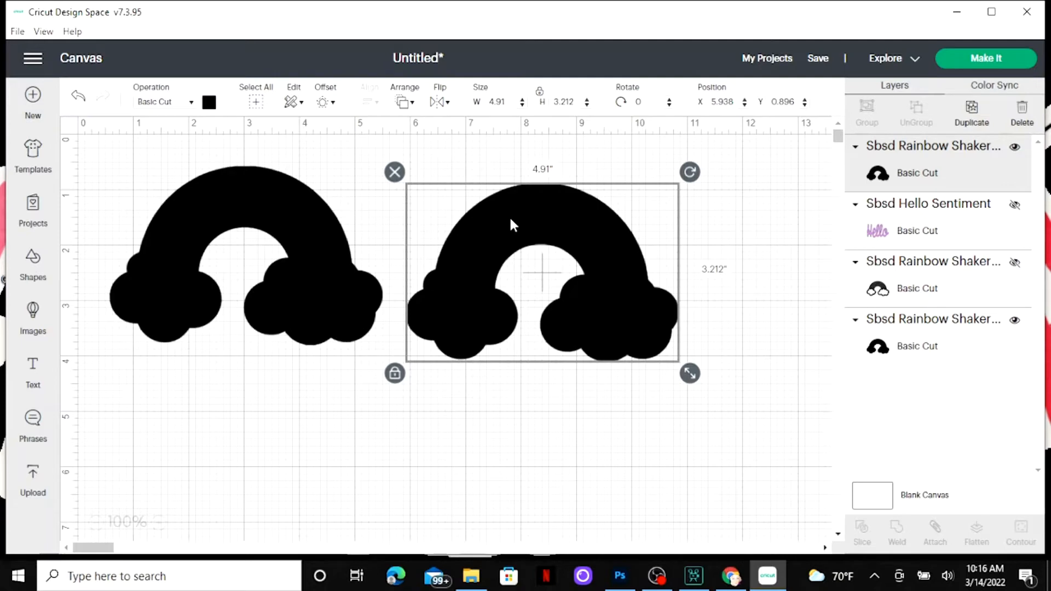
click(395, 173)
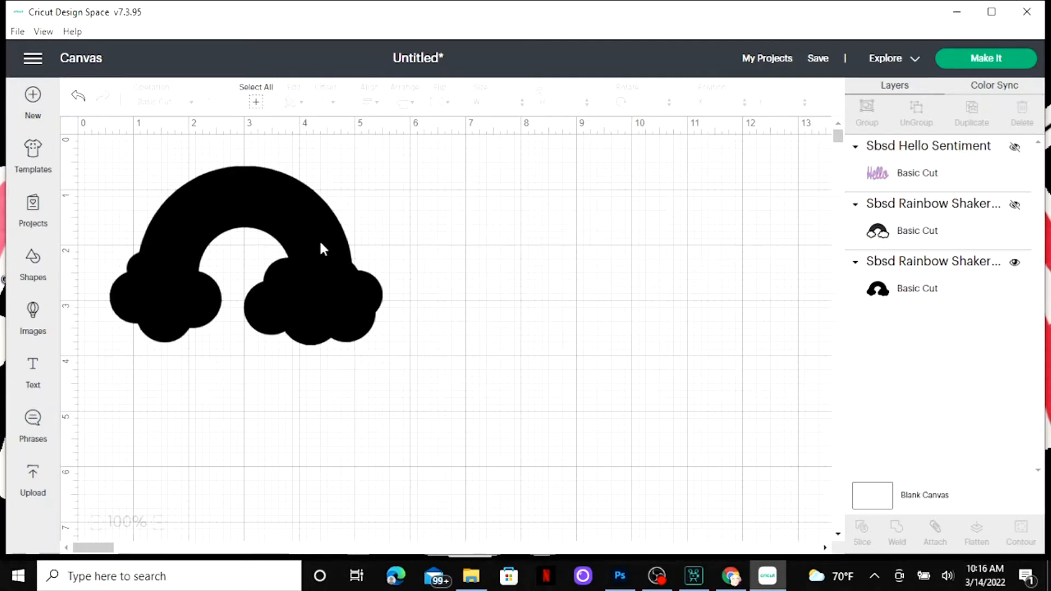
Step: Hide the solid rainbow base layer and show the rainbow outline layer
click(325, 265)
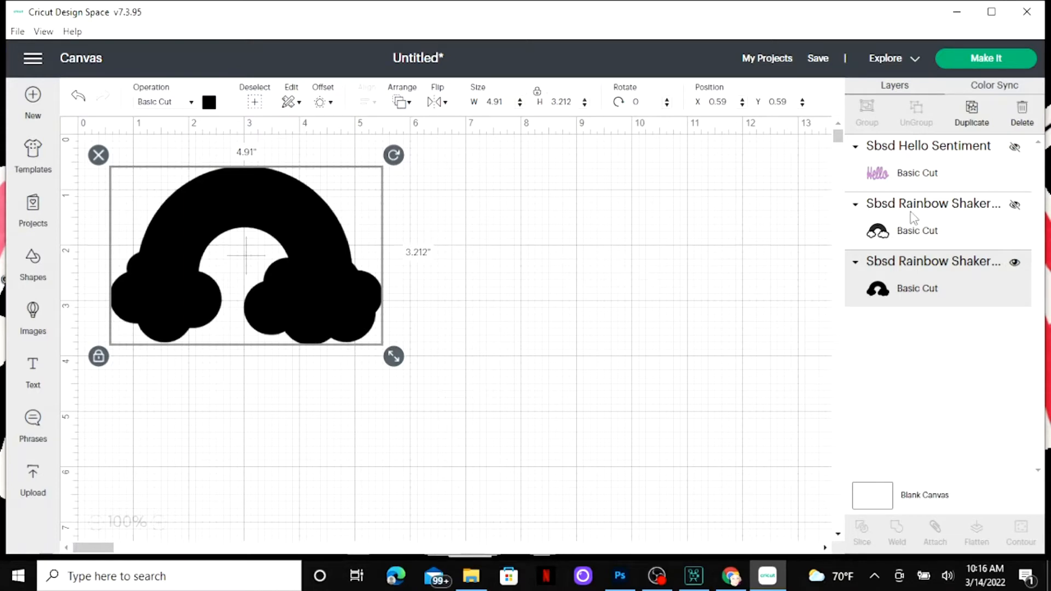
click(916, 230)
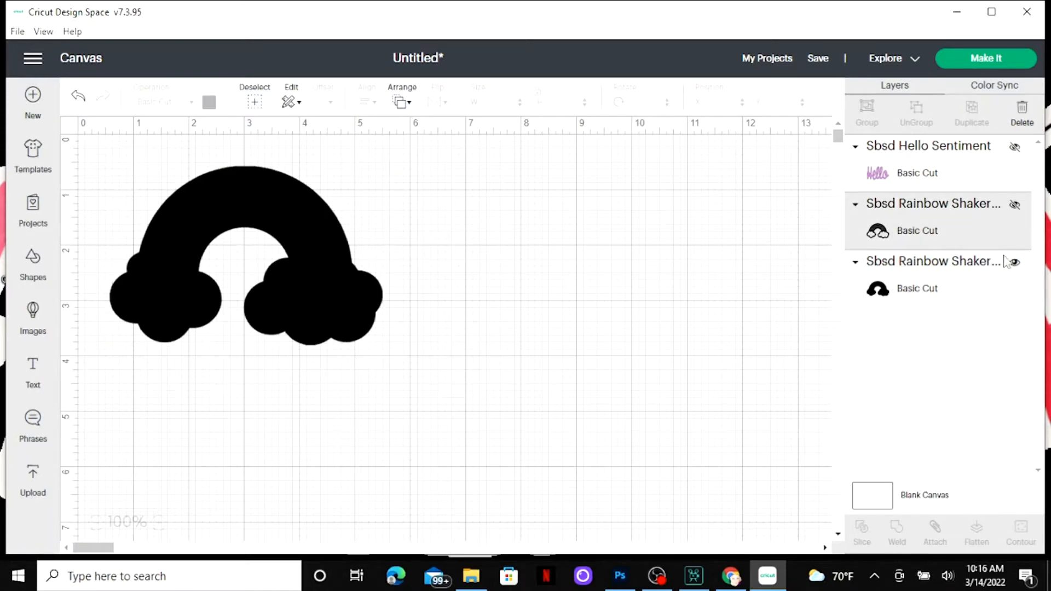
click(1014, 266)
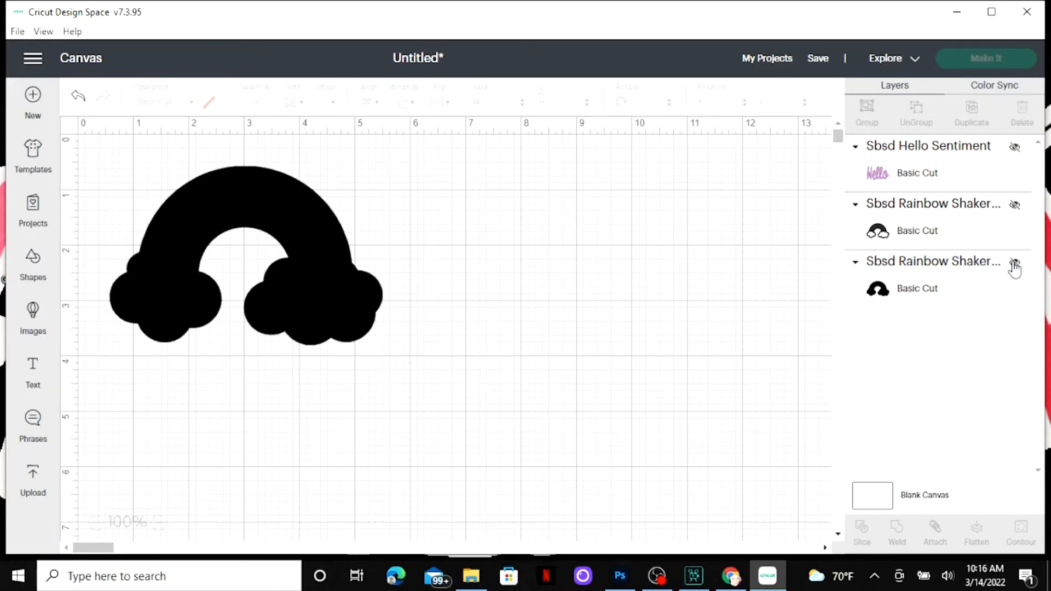
click(1014, 205)
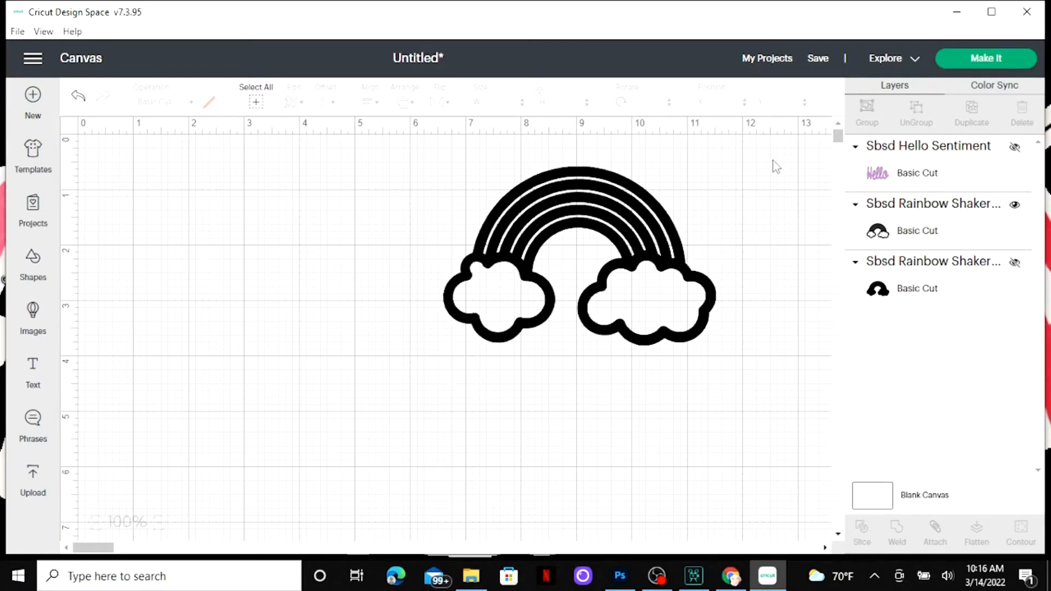
Step: Move the rainbow outline to about X 3.06, Y 0.54 on the canvas and hide its layer
drag(528, 272, 335, 265)
drag(330, 269, 331, 268)
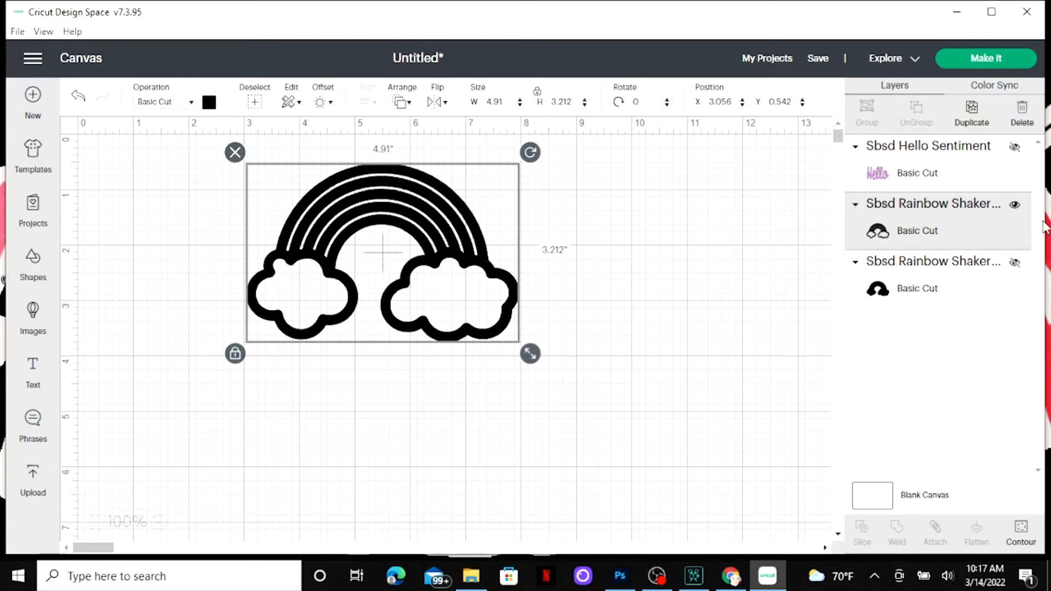
click(1014, 206)
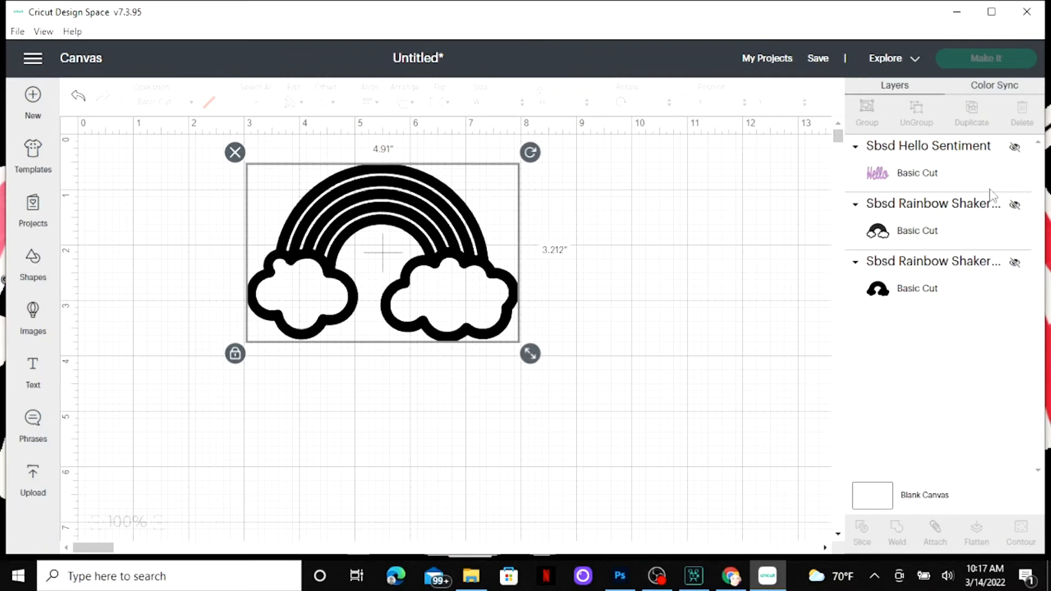
Step: Show the Hello sentiment layer and move it to about X 2.24, Y 1.39 on the canvas
click(1016, 149)
drag(633, 235, 344, 308)
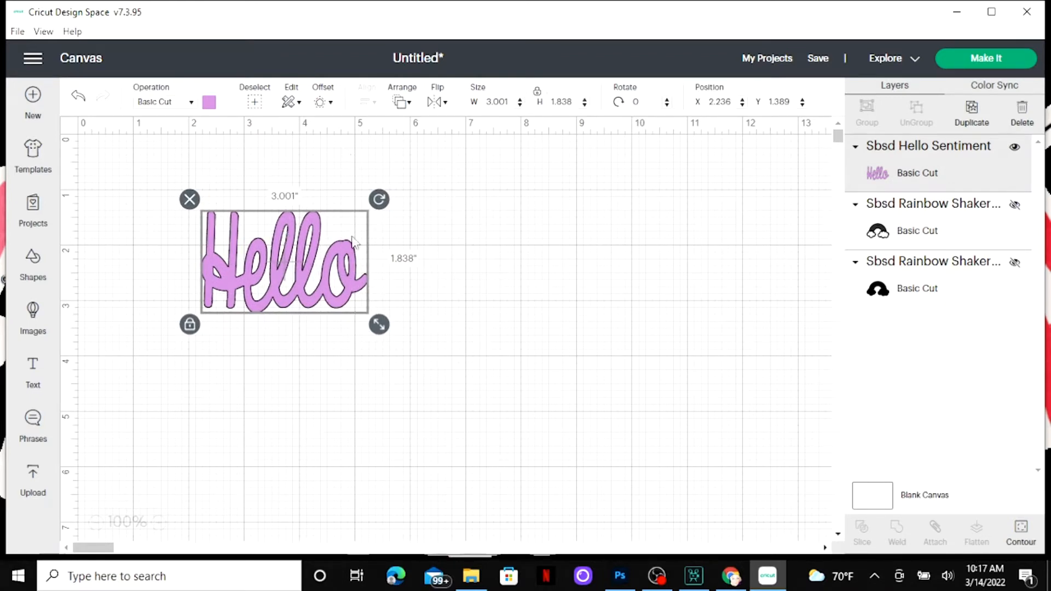
Step: Try to add an offset with a distance of 0.10 in and rounded corners around the Hello sentiment
click(331, 103)
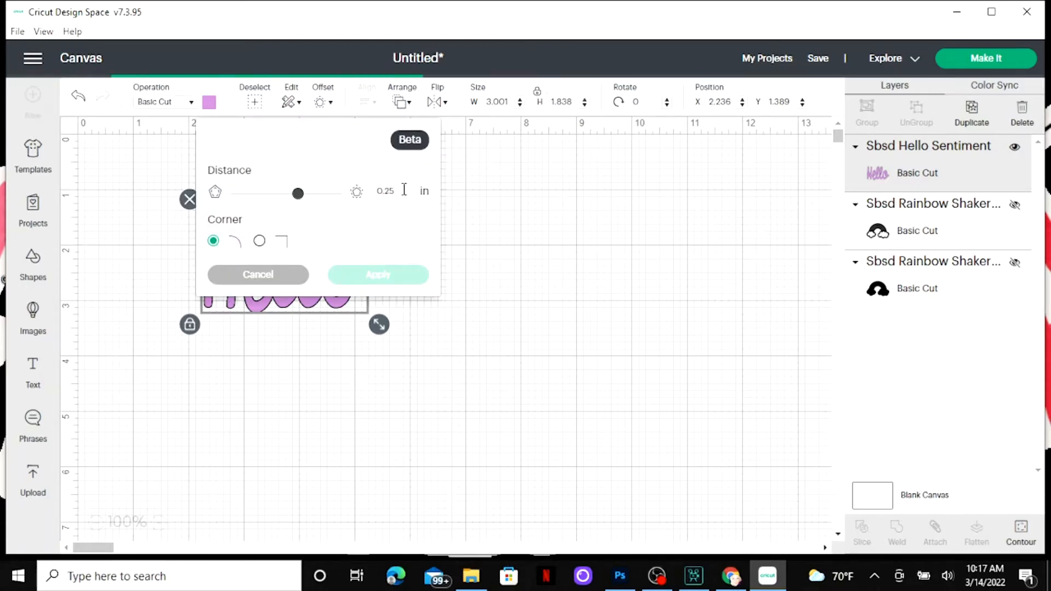
click(404, 190)
key(BackSpace)
key(BackSpace)
text(10)
click(376, 274)
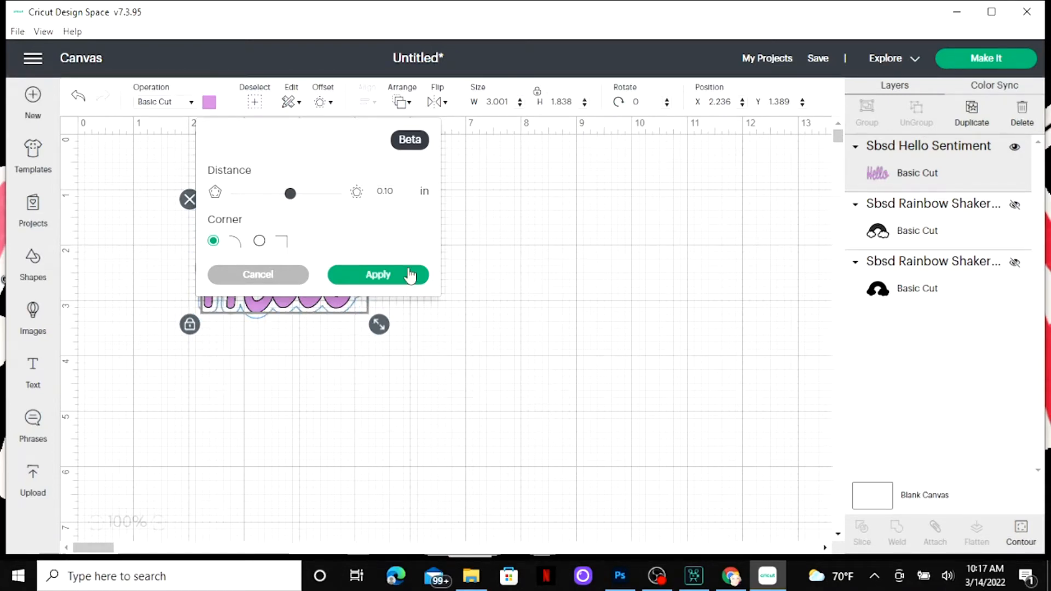
click(581, 292)
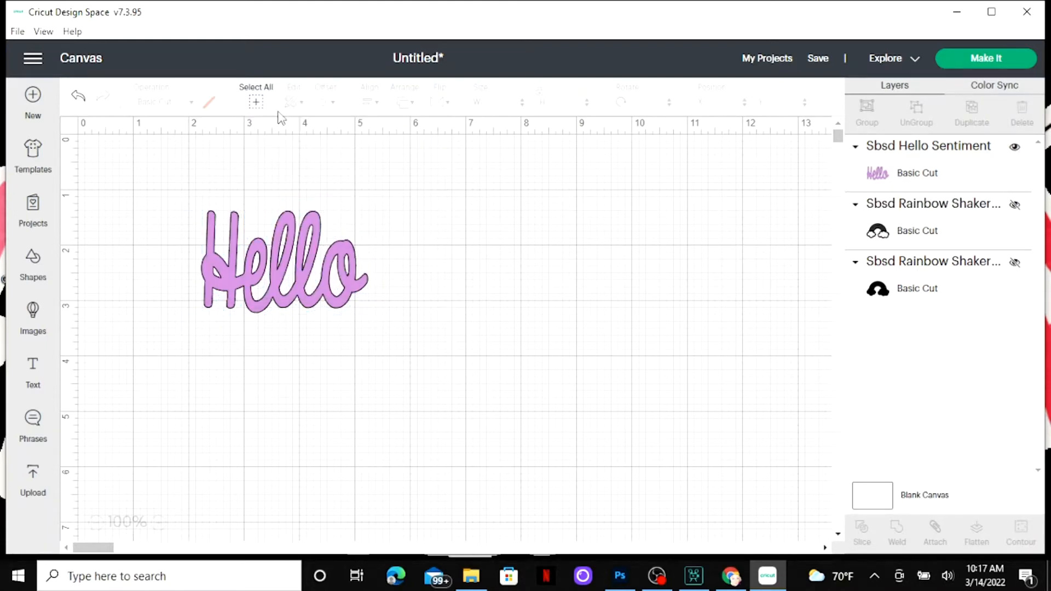
Step: Undo the last move of the Hello sentiment and reposition it at about X 2.24, Y 1.49
click(78, 98)
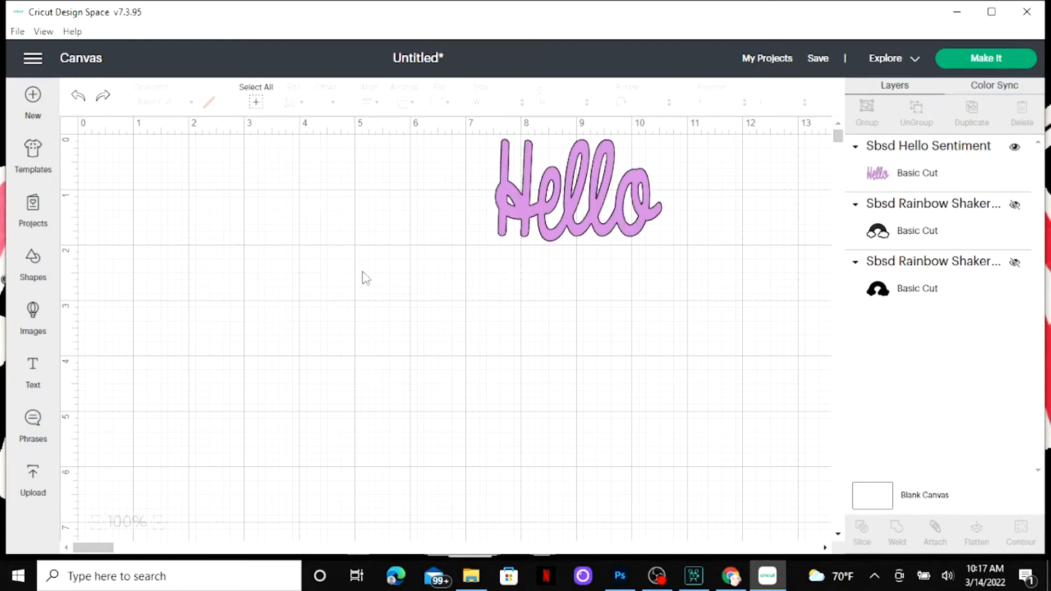
click(626, 219)
drag(627, 219, 334, 295)
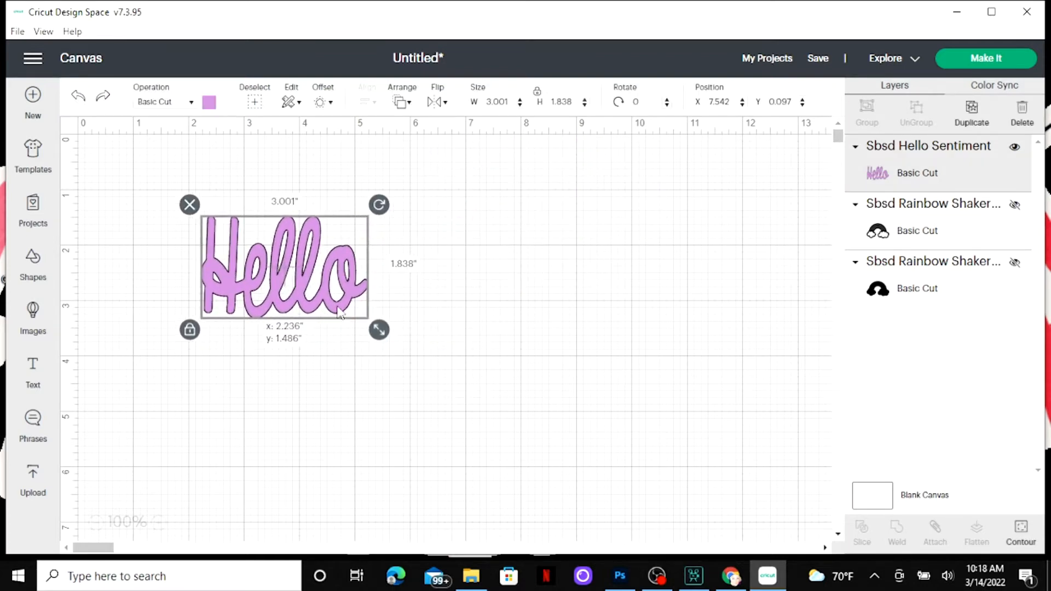
Step: Apply an offset with rounded corners around the Hello sentiment, entering a distance of 0.10 in
click(327, 103)
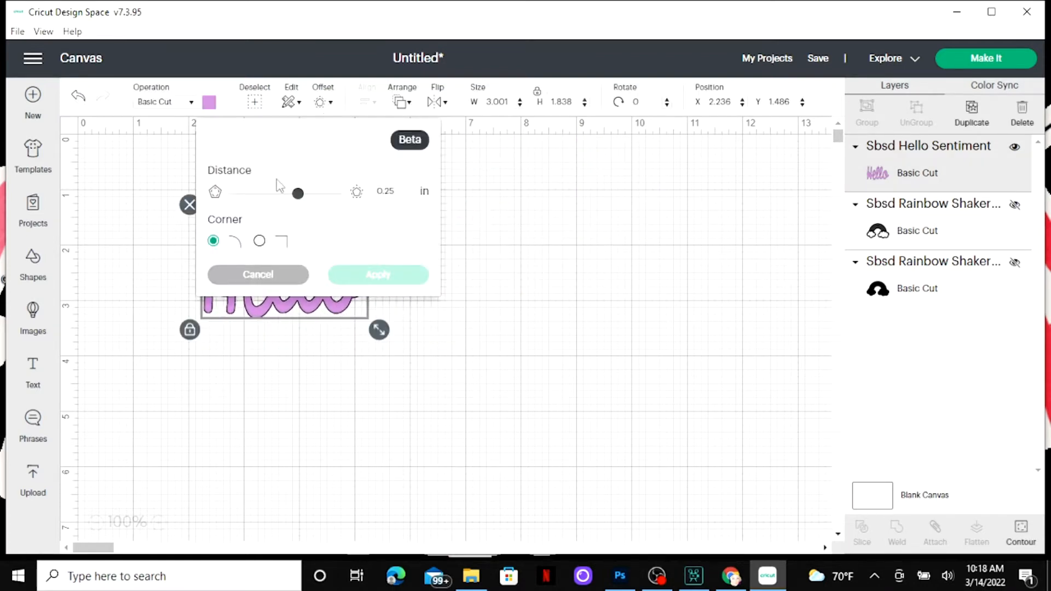
click(403, 191)
key(BackSpace)
key(BackSpace)
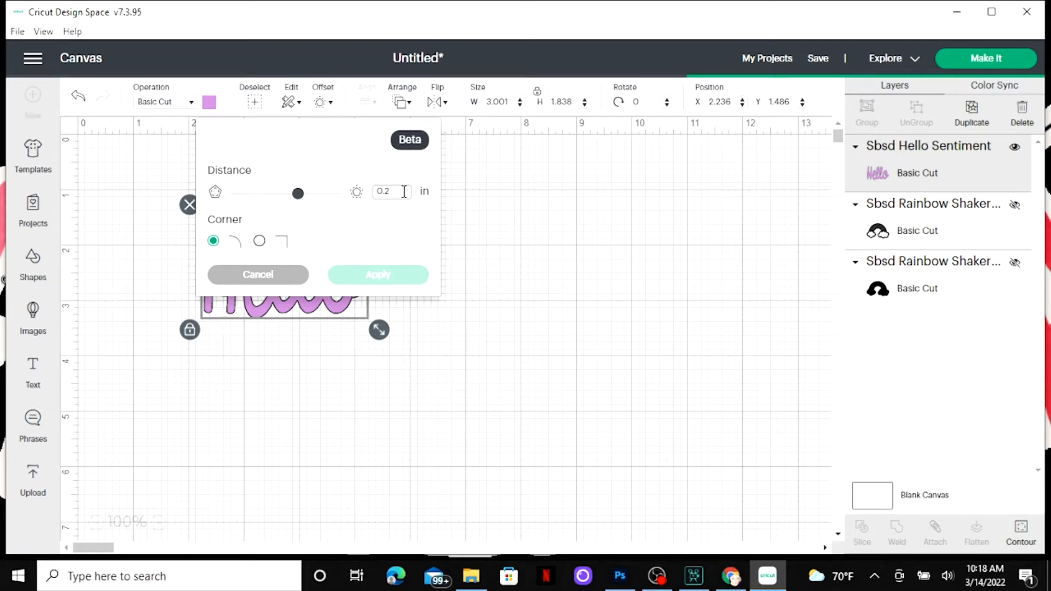
text(10)
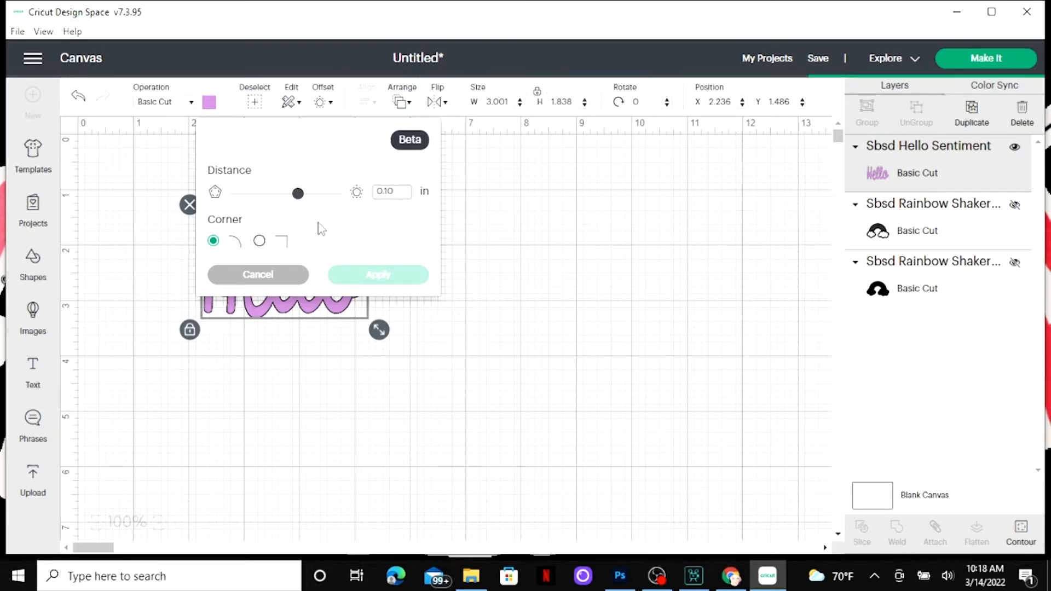
click(386, 277)
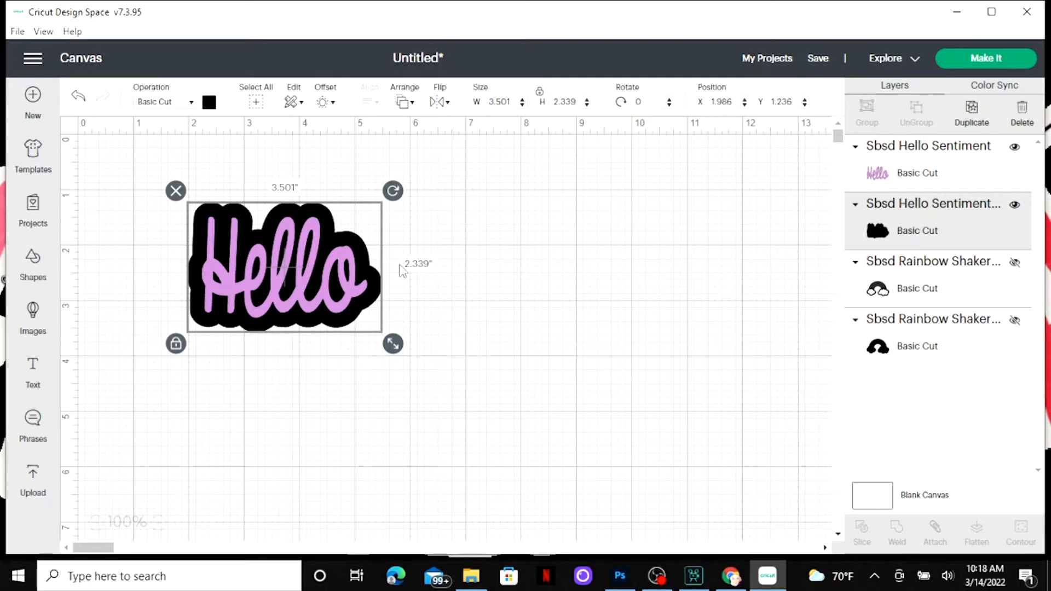
Step: Preview the Hello sentiment and its offset on the cutting mats, and select the purple Hello back on the canvas
click(984, 61)
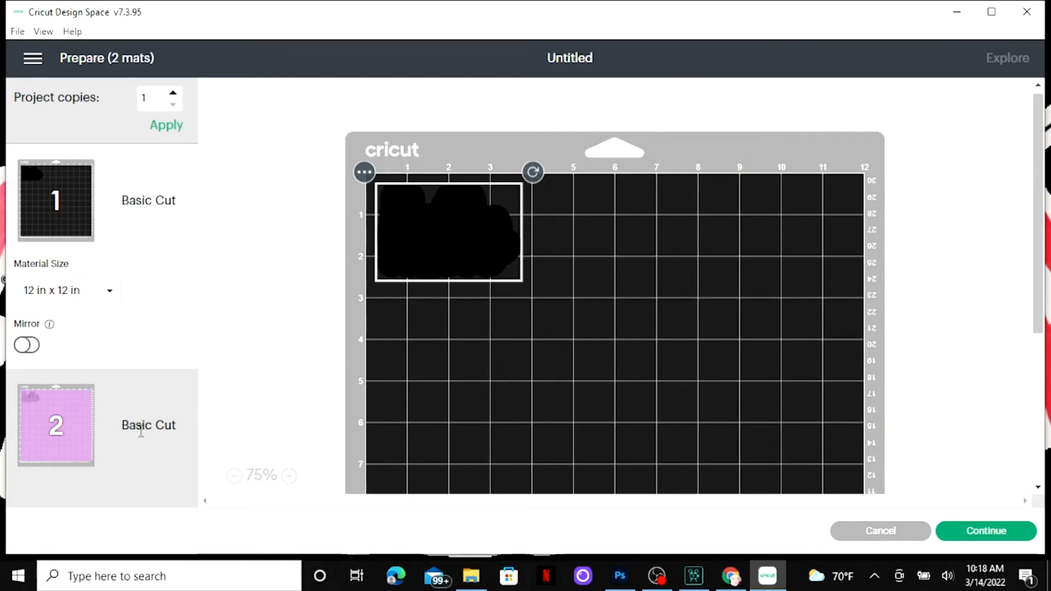
click(878, 534)
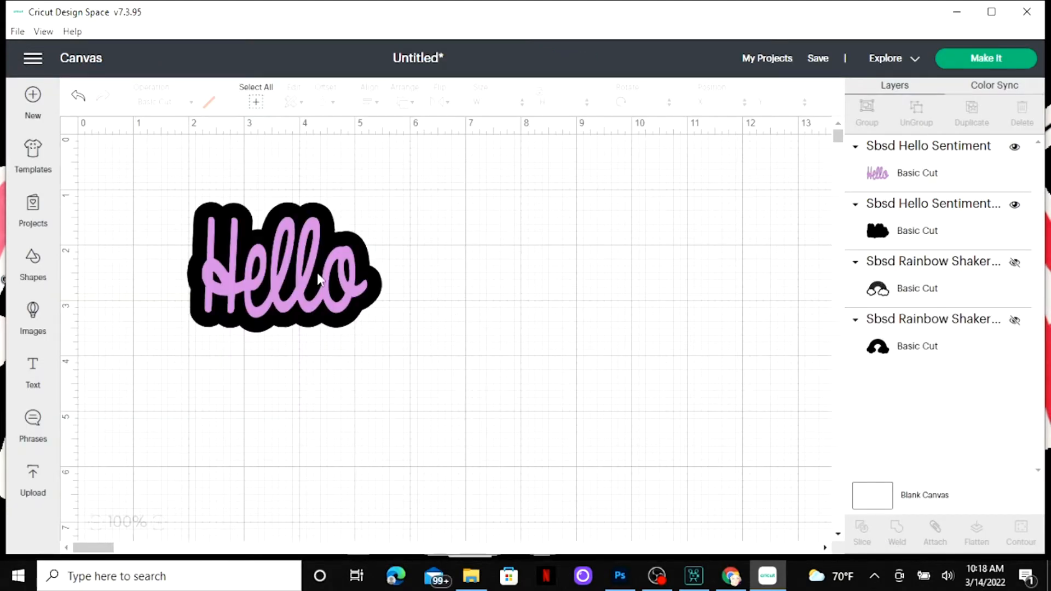
click(318, 275)
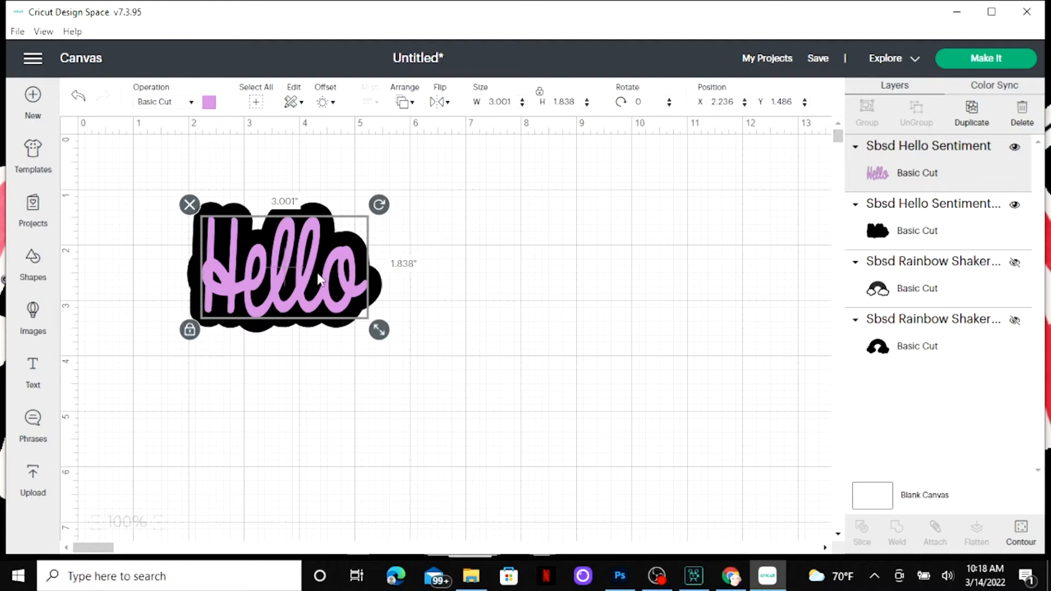